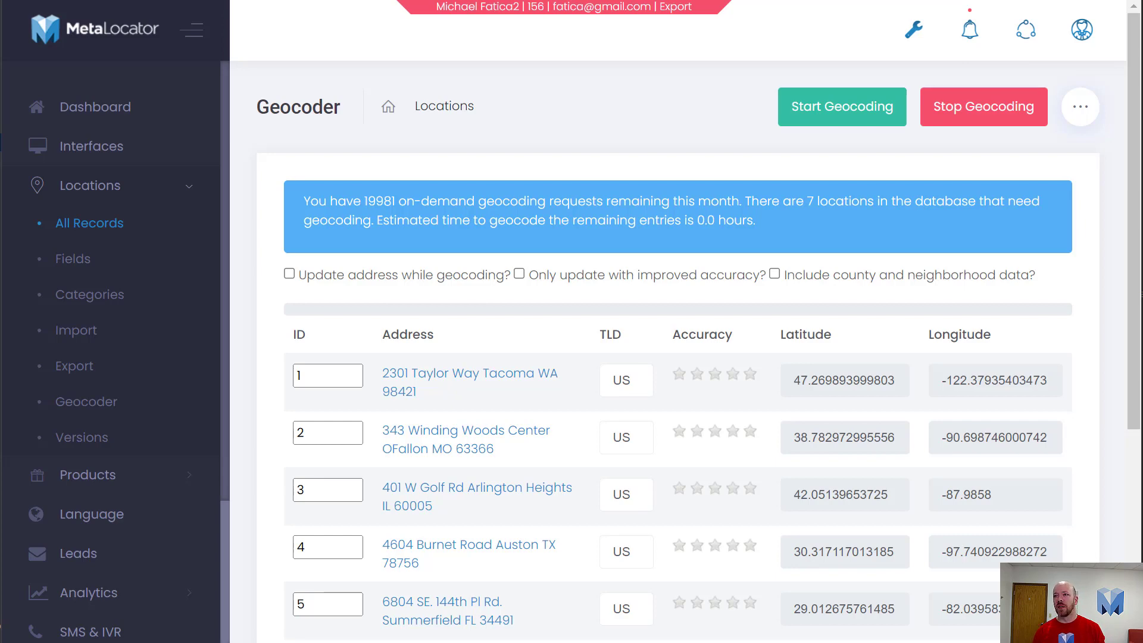
Enable the option to include county and neighborhood data in the Geocoder.
left_click_drag(0, 16, 390, 0)
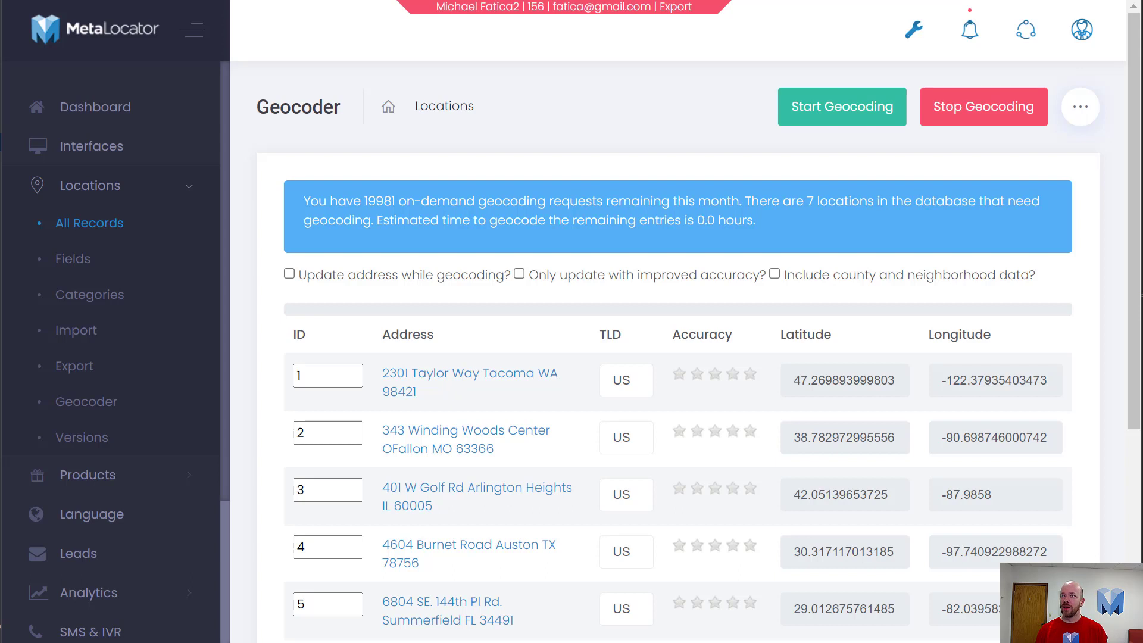
left_click(773, 273)
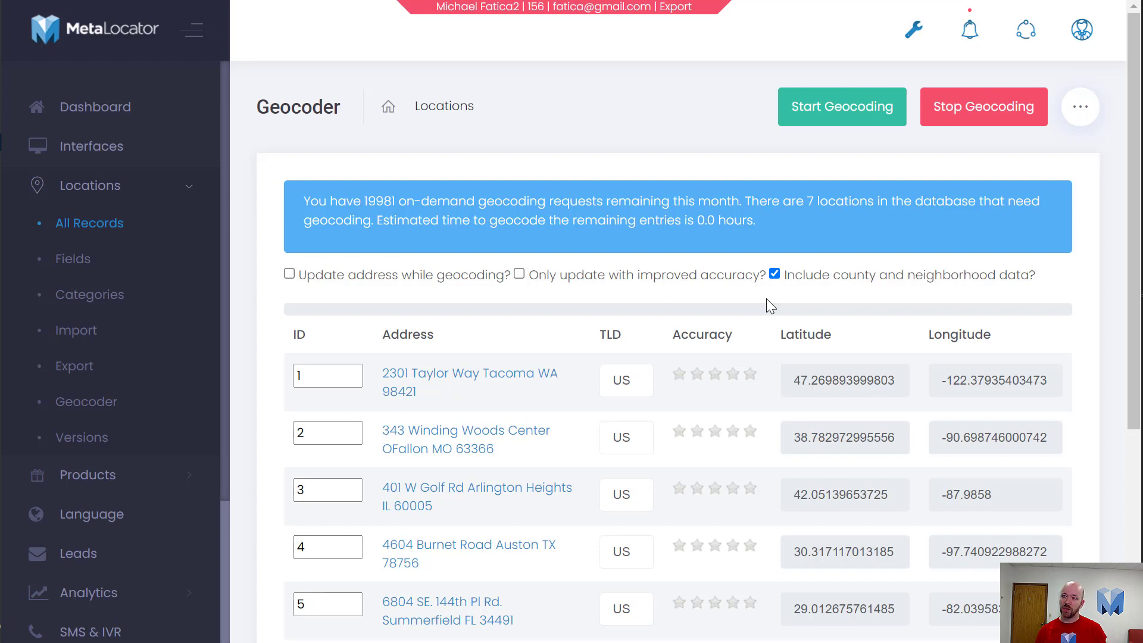
scroll(756, 306, "down", 2)
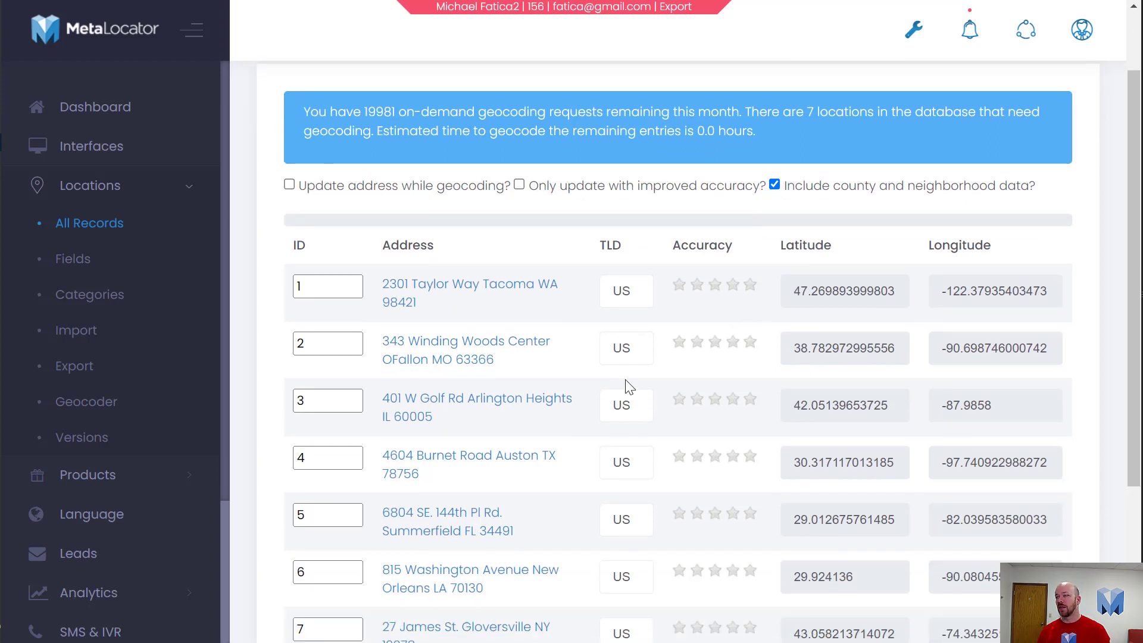
left_click_drag(820, 185, 922, 174)
left_click(920, 178)
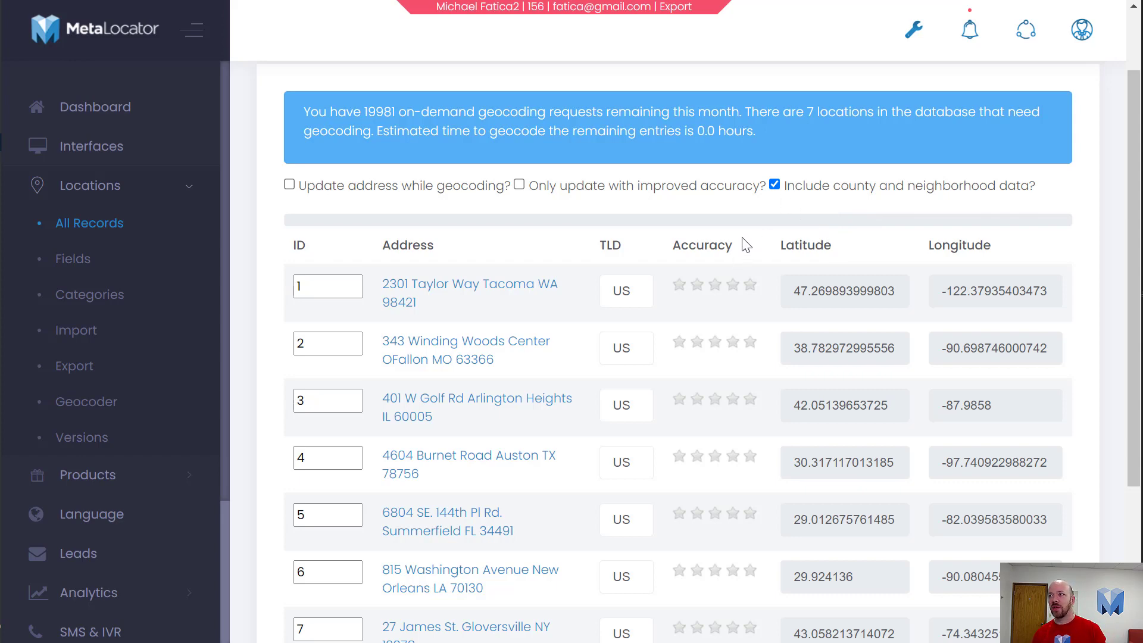
scroll(748, 217, "down", 3)
scroll(742, 233, "up", 3)
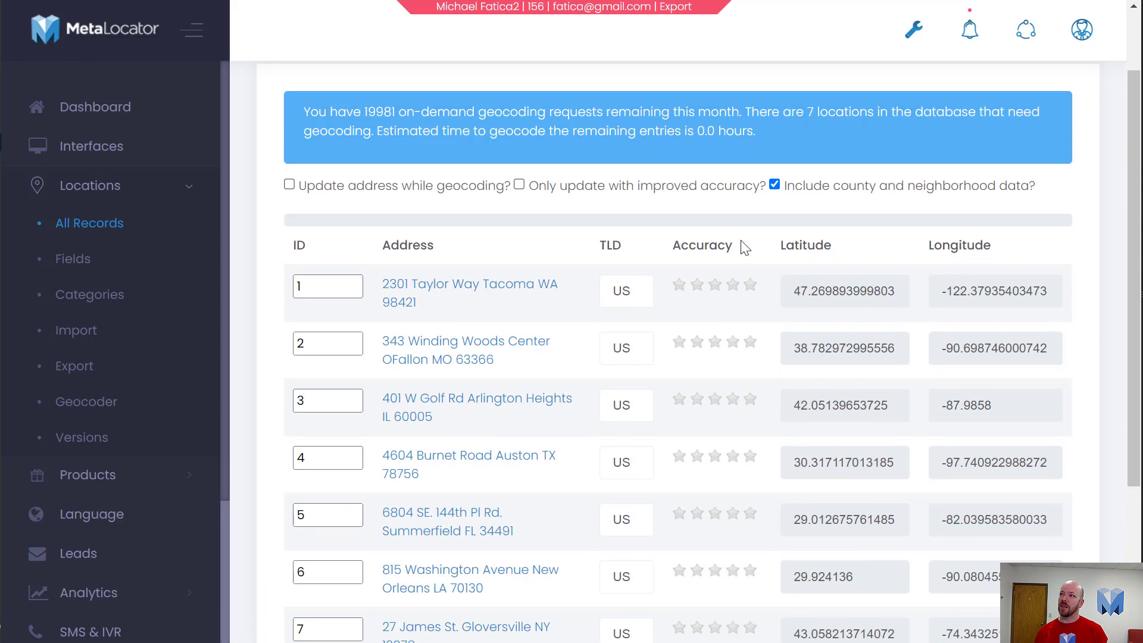
scroll(731, 244, "up", 2)
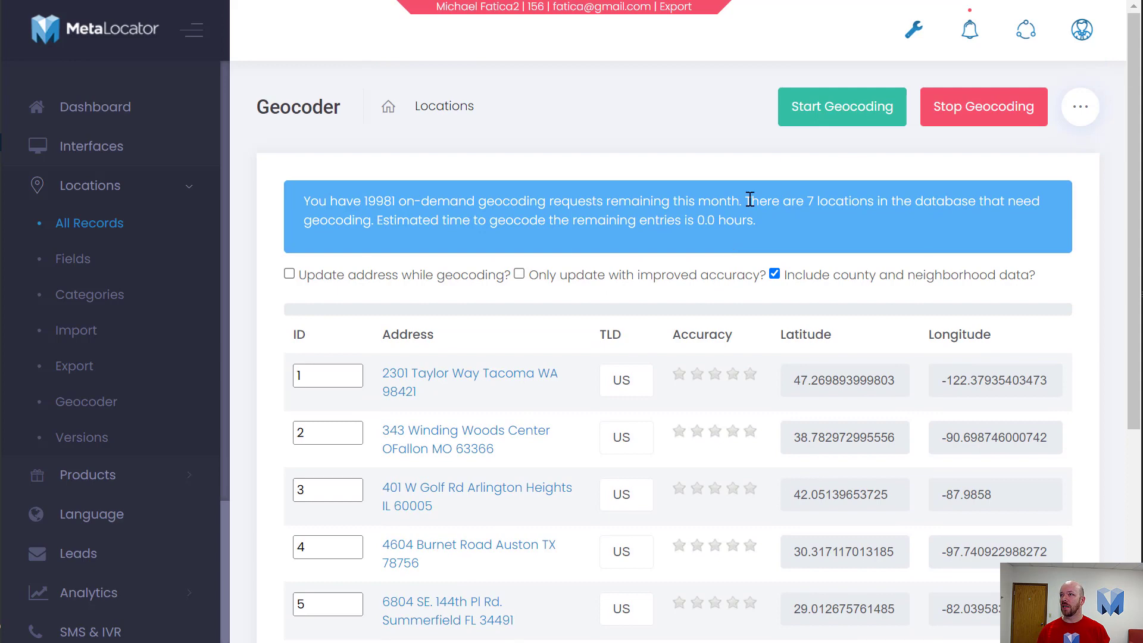
Run geocoding on the listed locations and dismiss the completion message.
left_click(822, 127)
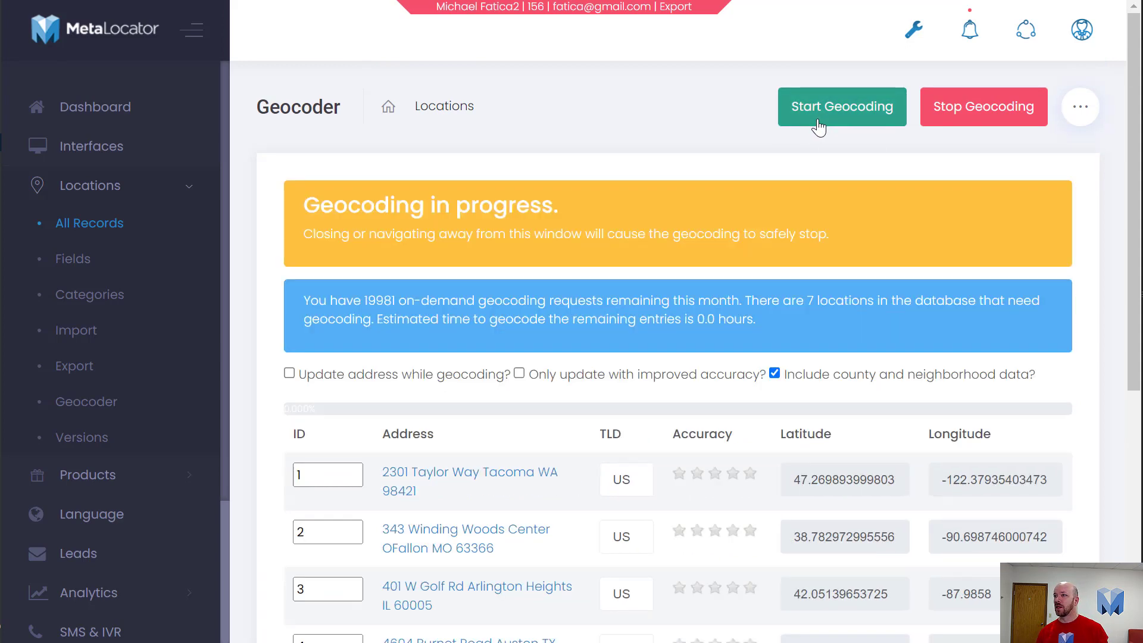
scroll(825, 139, "down", 1)
scroll(828, 144, "up", 1)
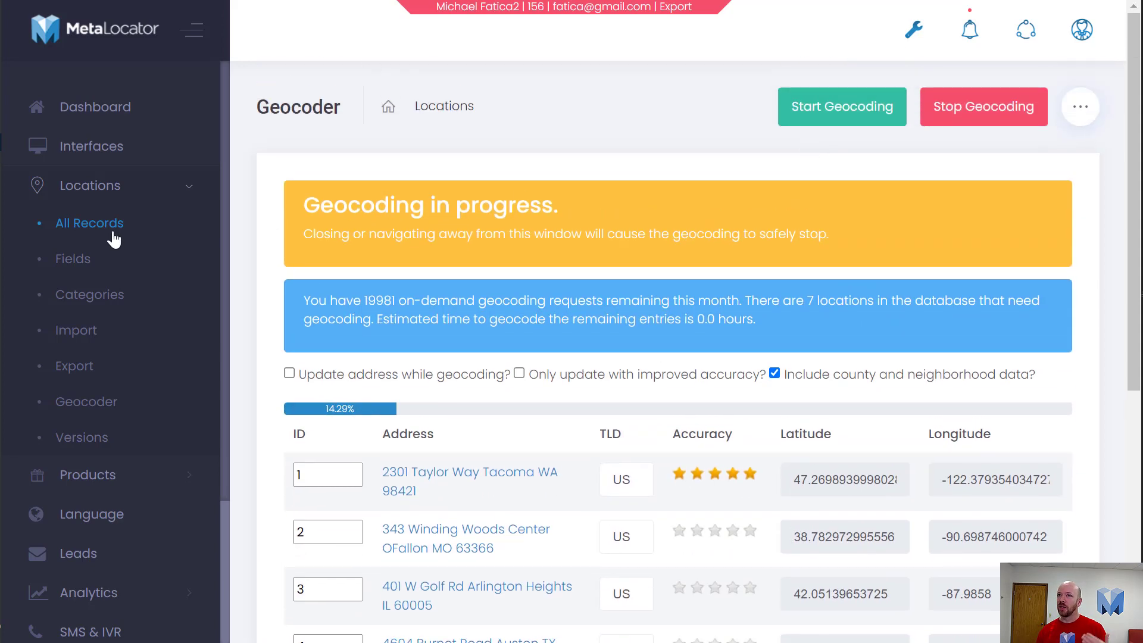
scroll(298, 247, "down", 3)
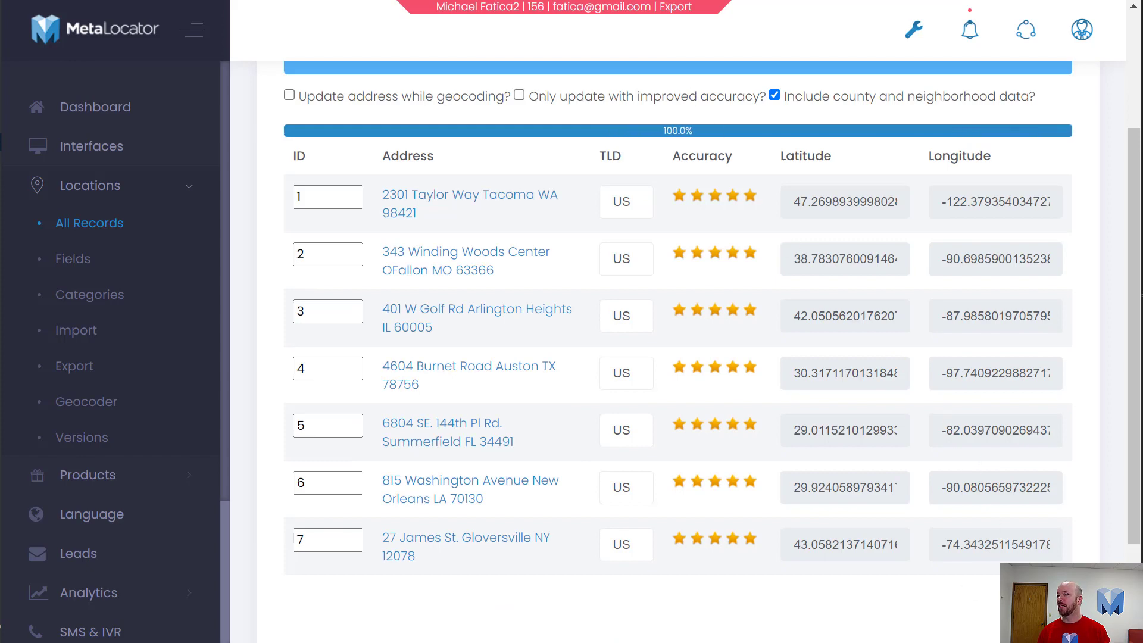
scroll(660, 298, "up", 3)
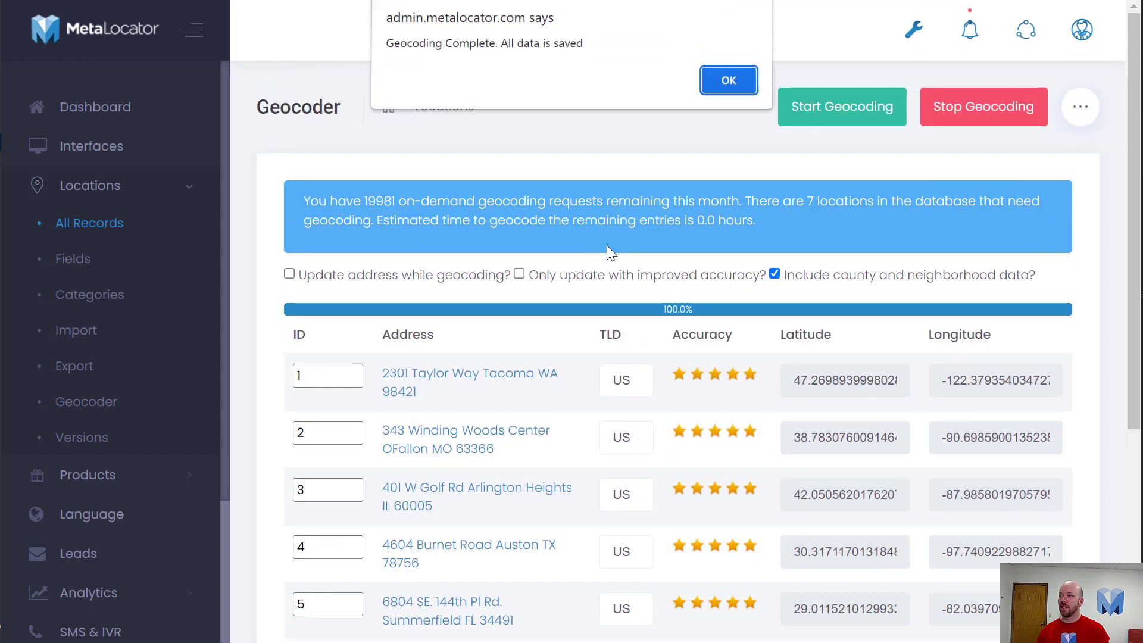
left_click(709, 85)
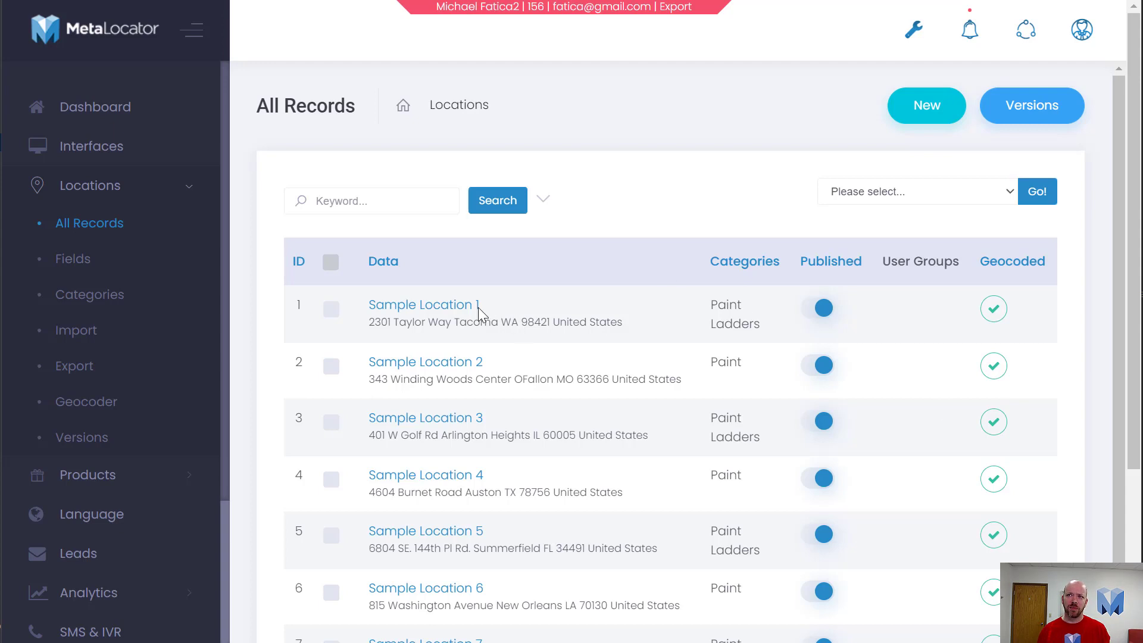
Open the Sample Location 1 record for editing and show its custom territory fields.
left_click(526, 327)
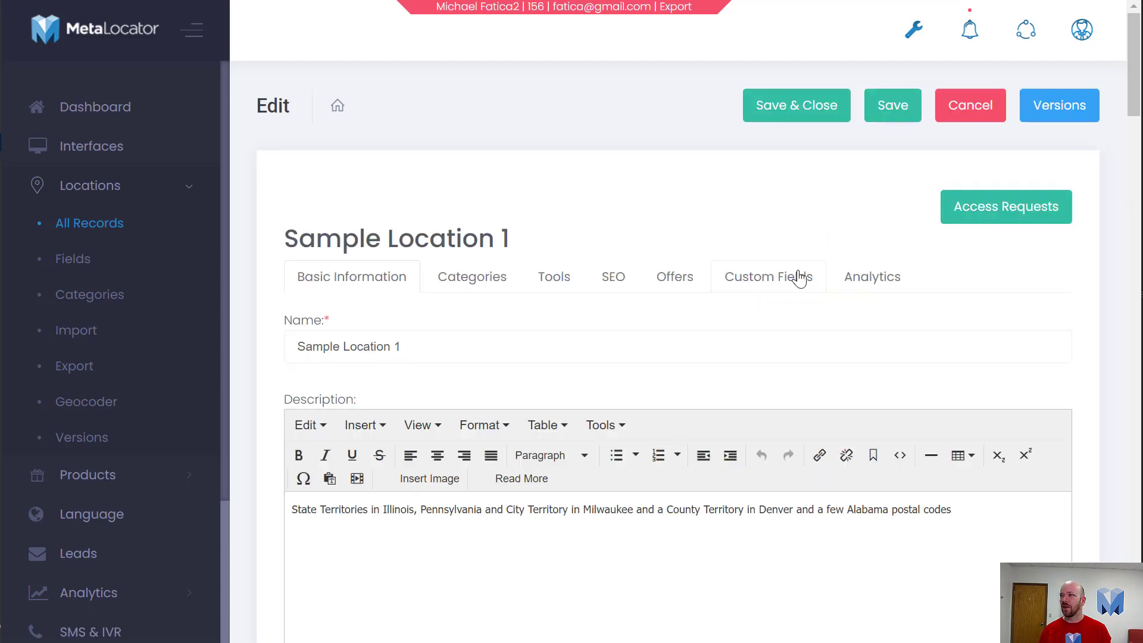
left_click(794, 277)
scroll(568, 417, "down", 4)
scroll(536, 422, "down", 6)
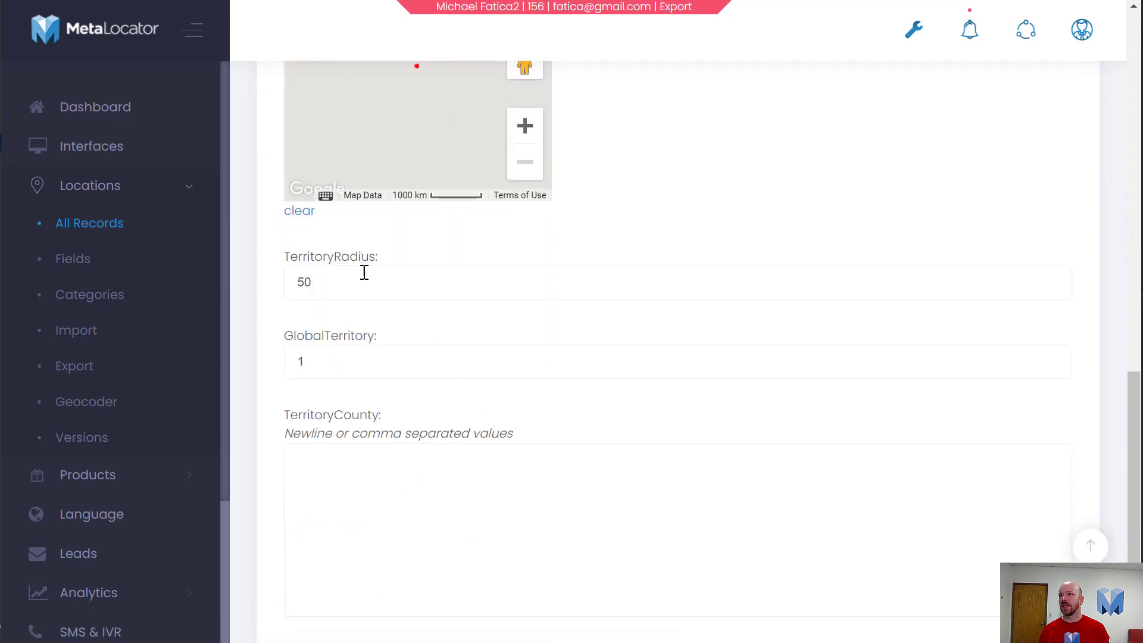
Clear the TerritoryRadius and GlobalTerritory values of Sample Location 1.
double_click(328, 284)
key("BackSpace")
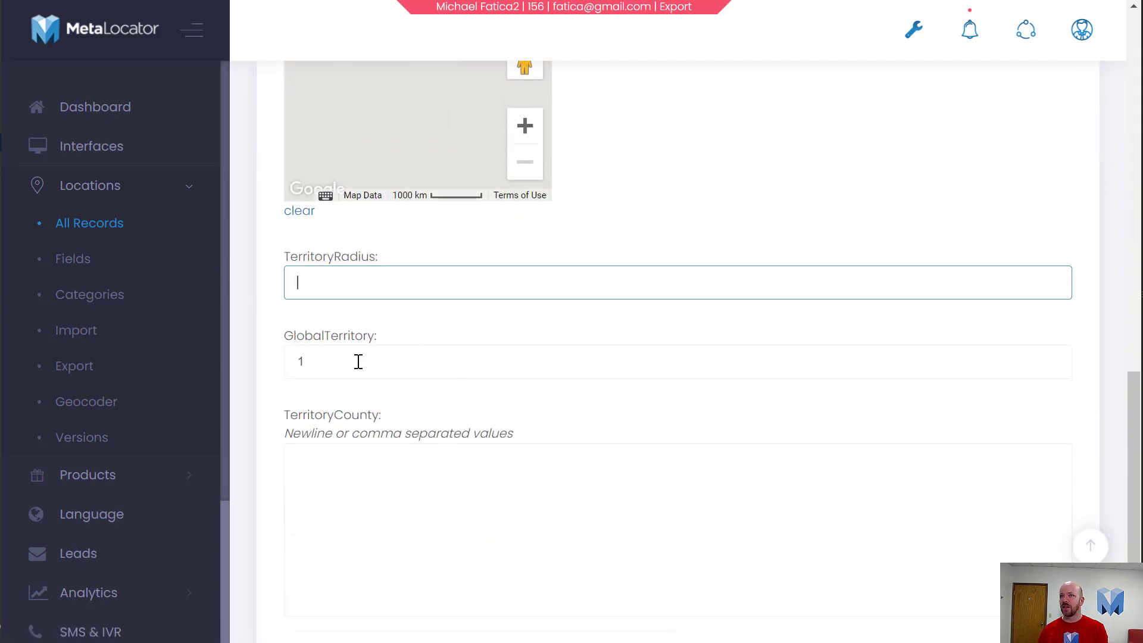
double_click(357, 363)
key("BackSpace")
Switch to the U.S. county map and select the lakeshore county in southeastern Wisconsin to look up its code.
left_click(464, 481)
scroll(441, 462, "down", 1)
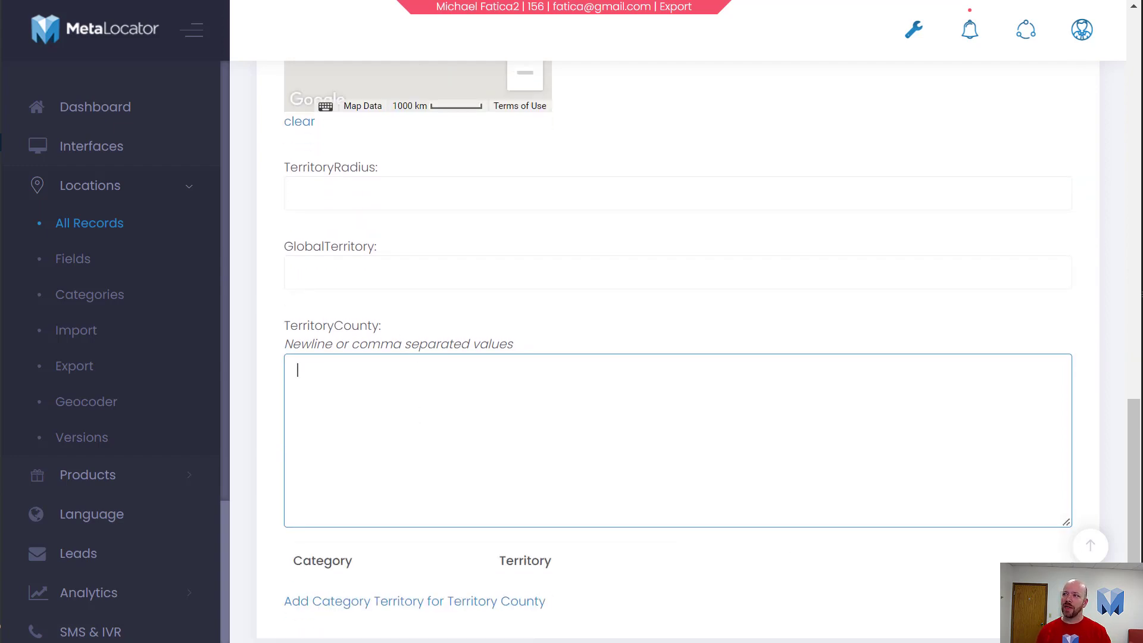
scroll(1134, 241, "up", 3)
left_click_drag(1132, 234, 1116, 513)
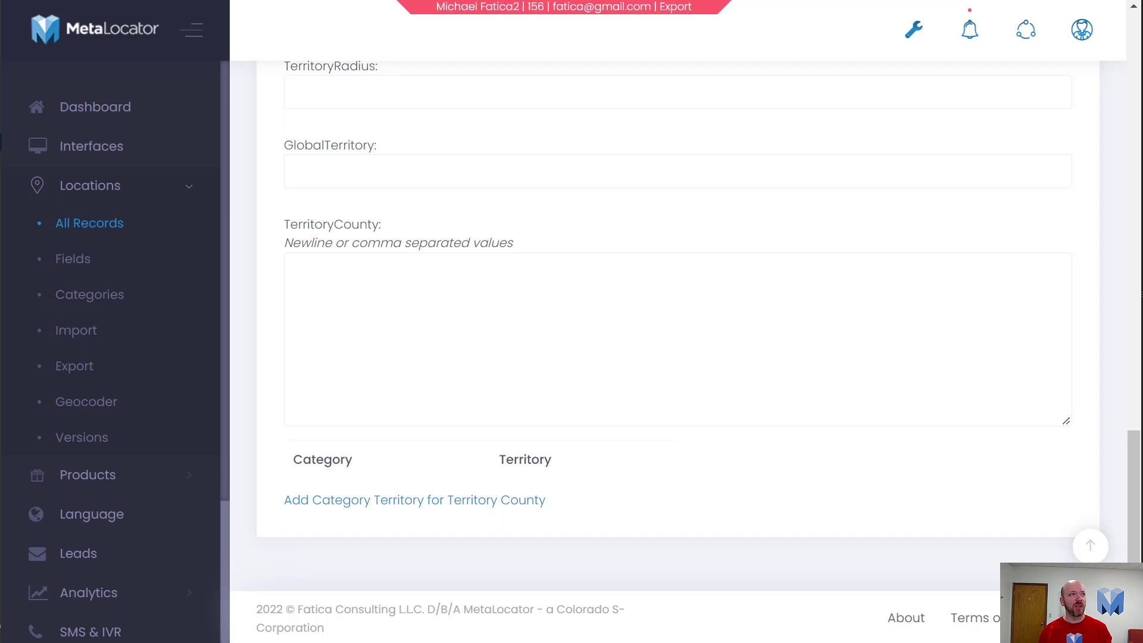
left_click_drag(0, 113, 291, 28)
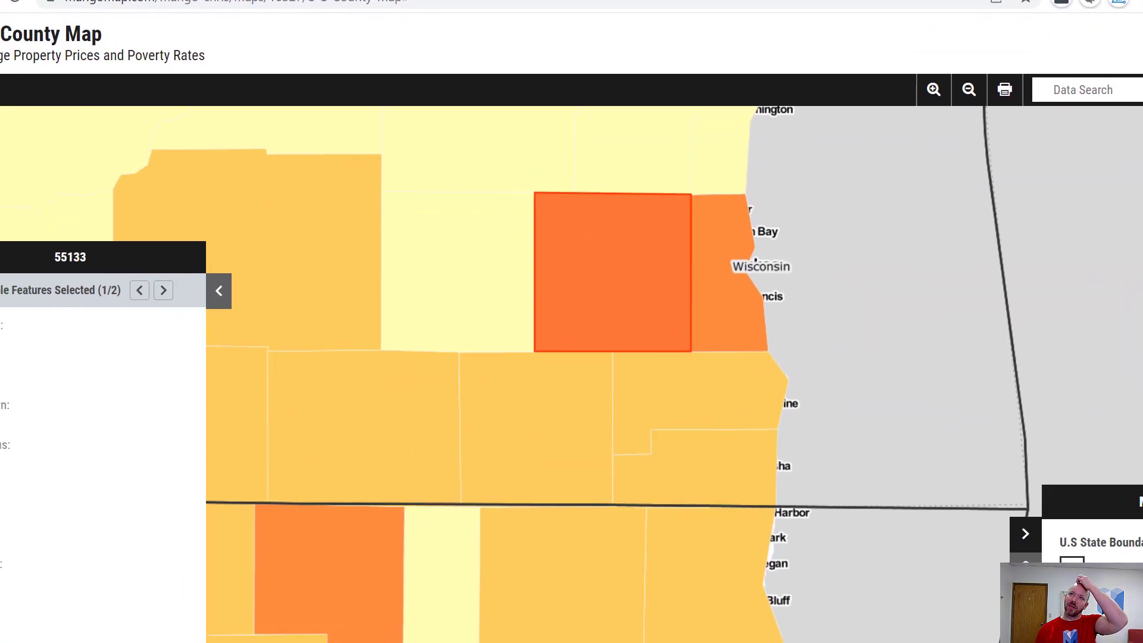
left_click(722, 260)
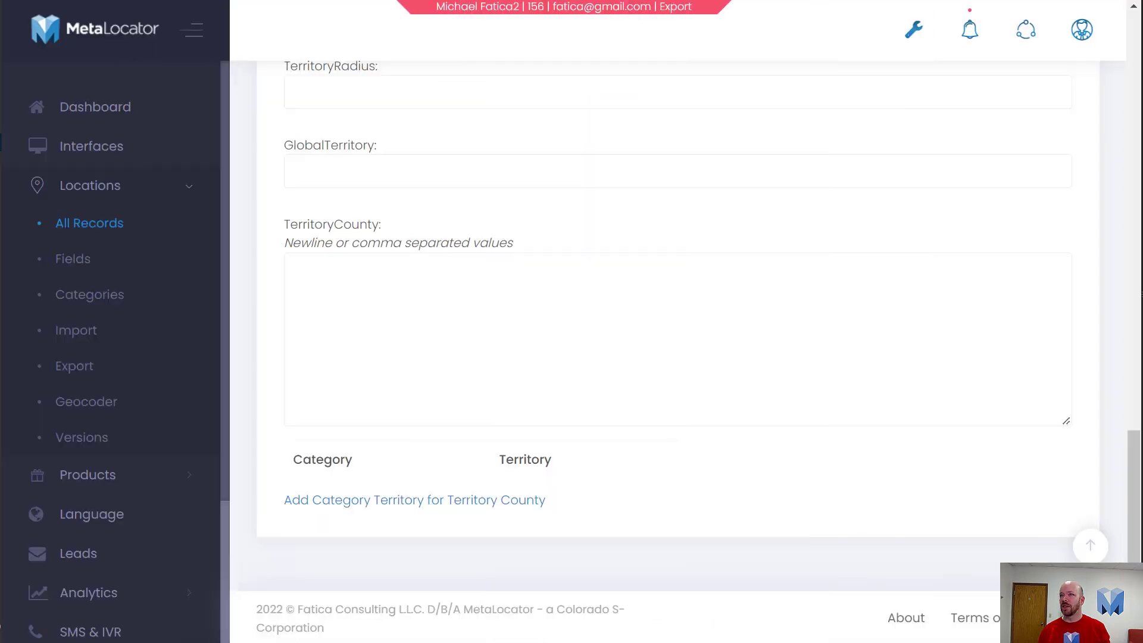
Enter the county codes 55079 and 55133, separated by a comma, as the TerritoryCounty of Sample Location 1.
left_click(425, 328)
type("55079")
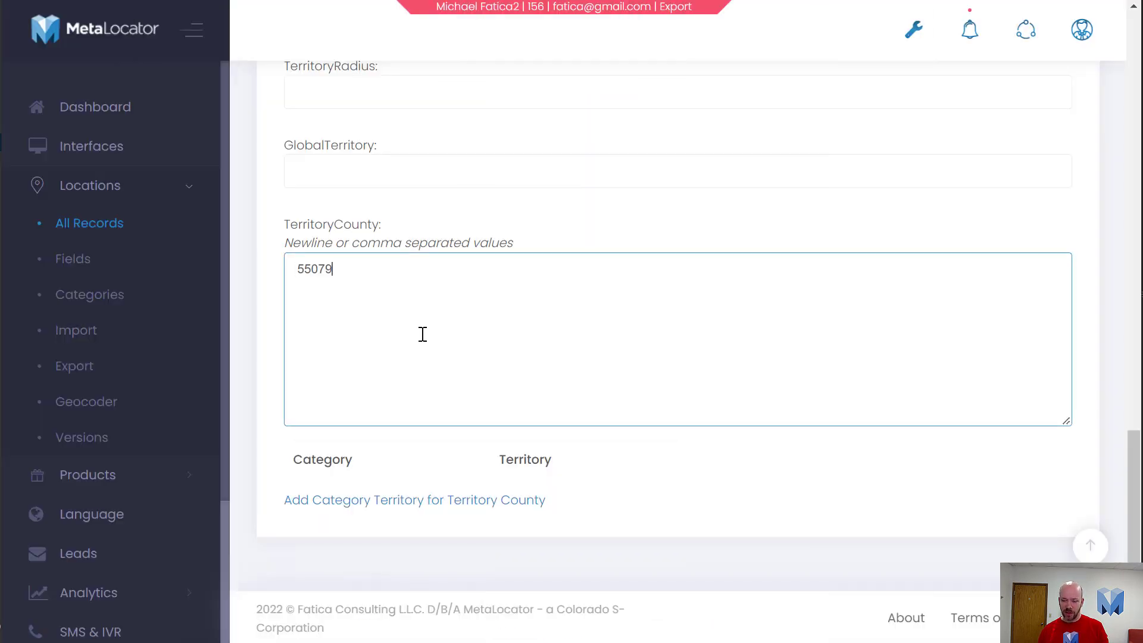
type(",")
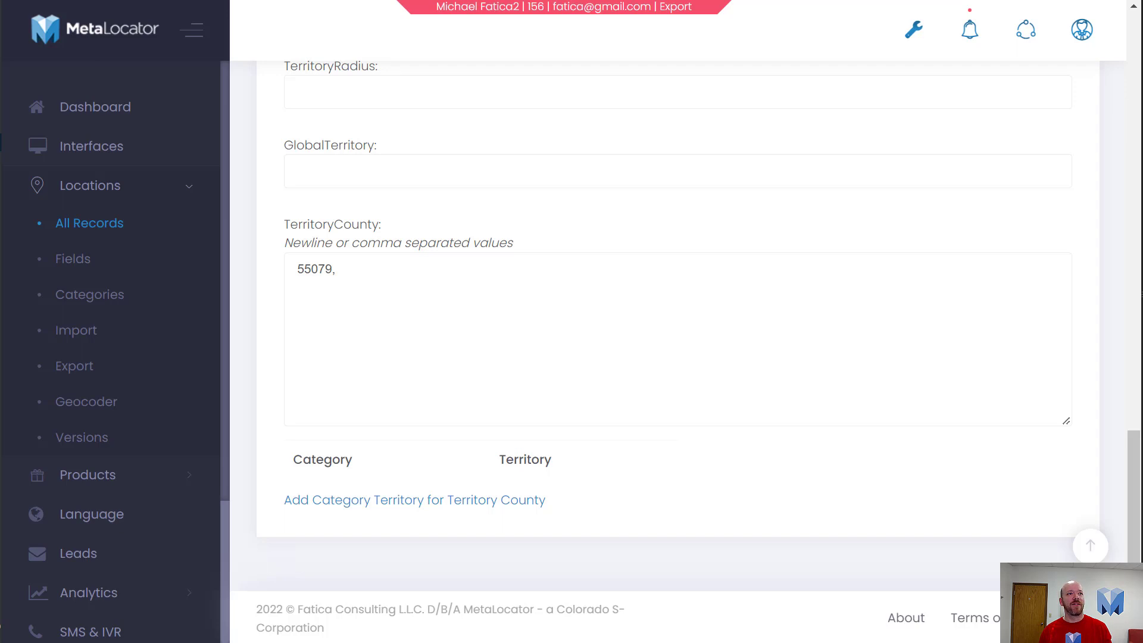
left_click(513, 276)
type("55133")
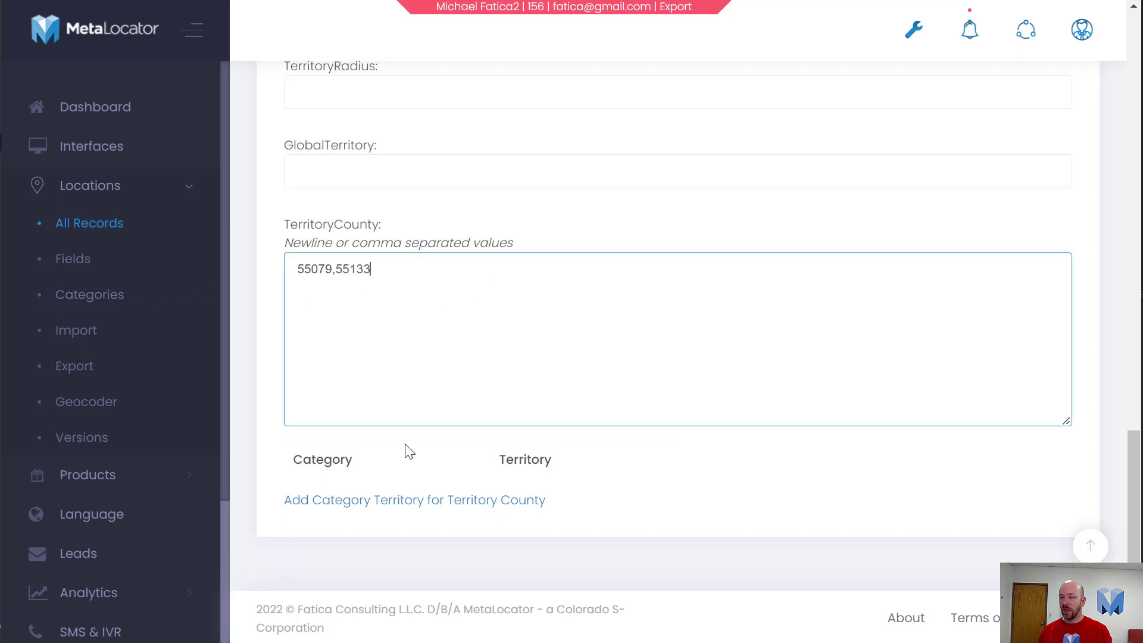
type(",")
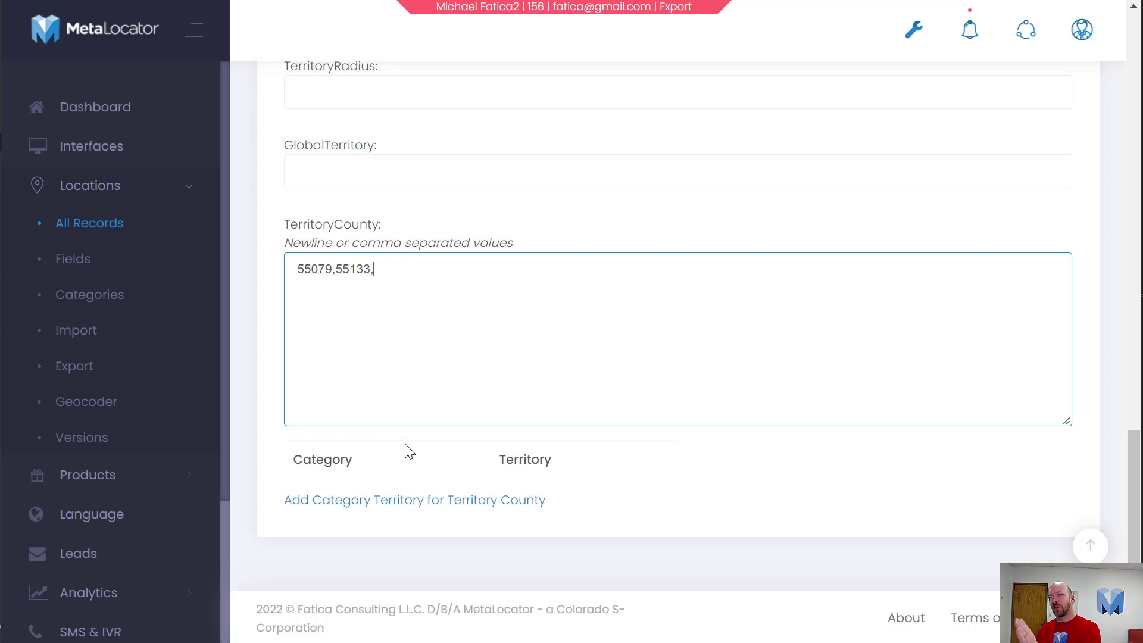
key("BackSpace")
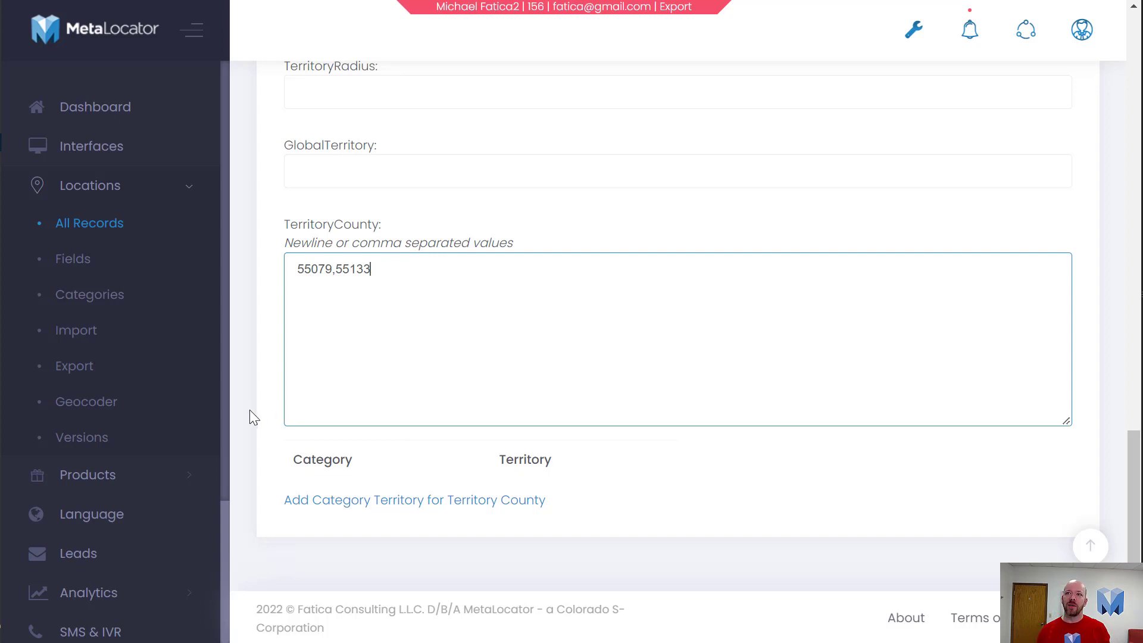
Switch to the United States Zip Codes page for Milwaukee County and examine the ZIP codes the county covers.
key("alt+Tab")
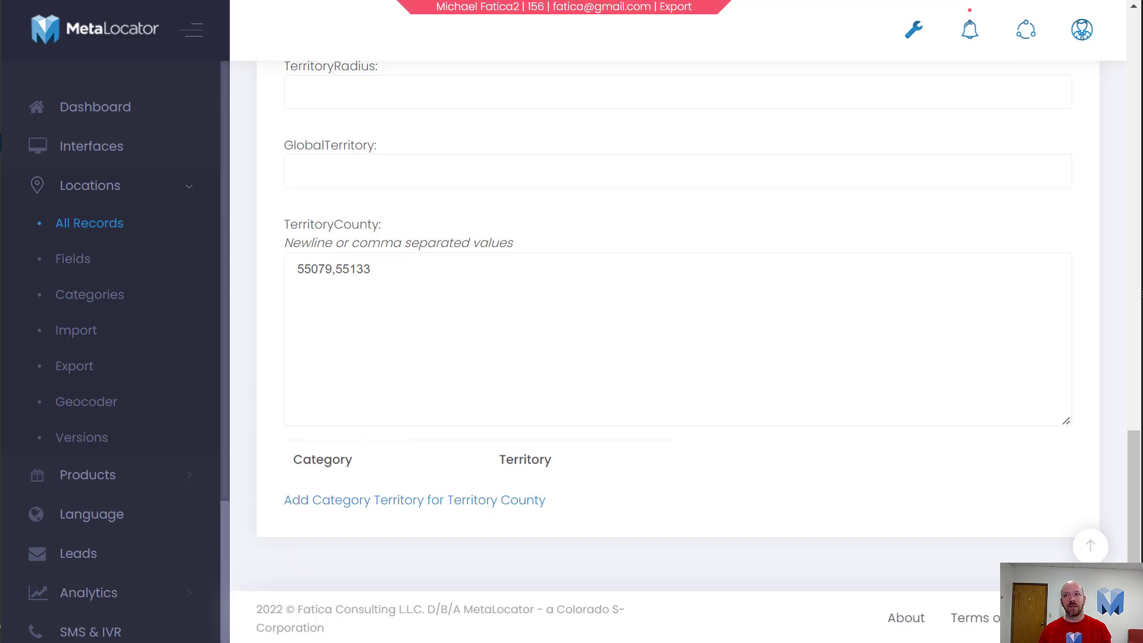
left_click_drag(0, 143, 479, 20)
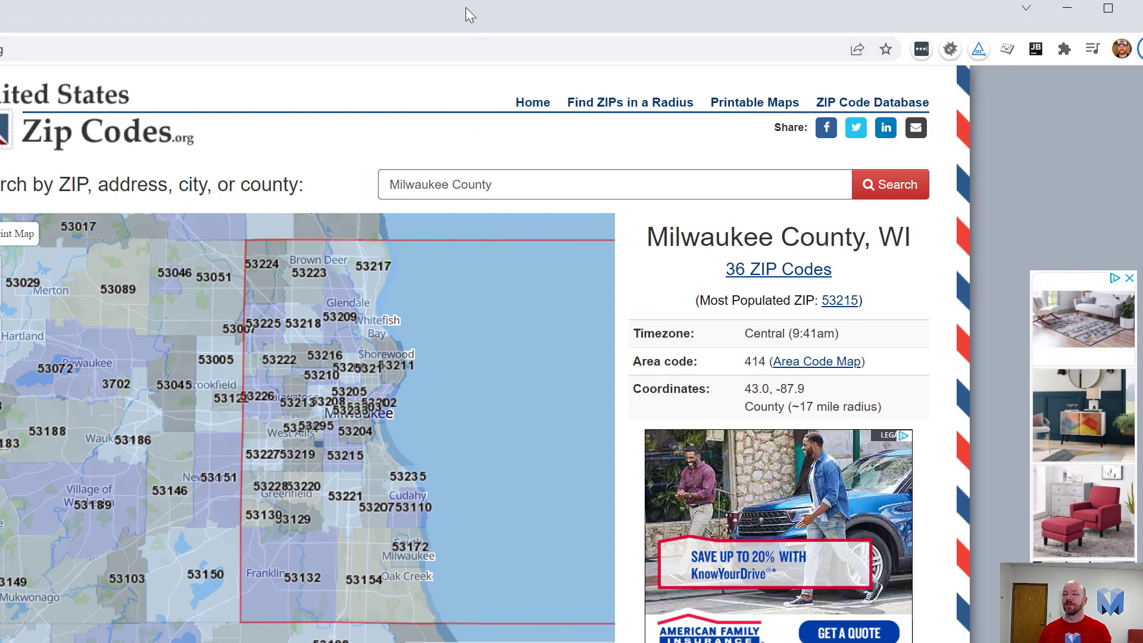
left_click_drag(479, 14, 0, 72)
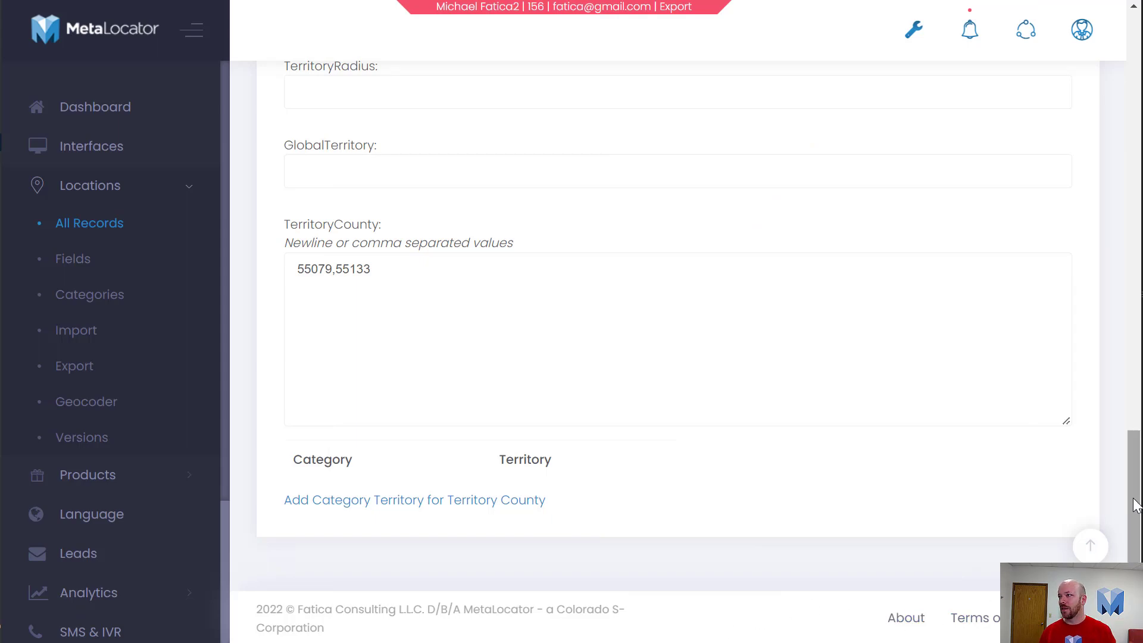
Save the territory changes made to the Sample Location 1 record.
left_click_drag(1136, 503, 952, 90)
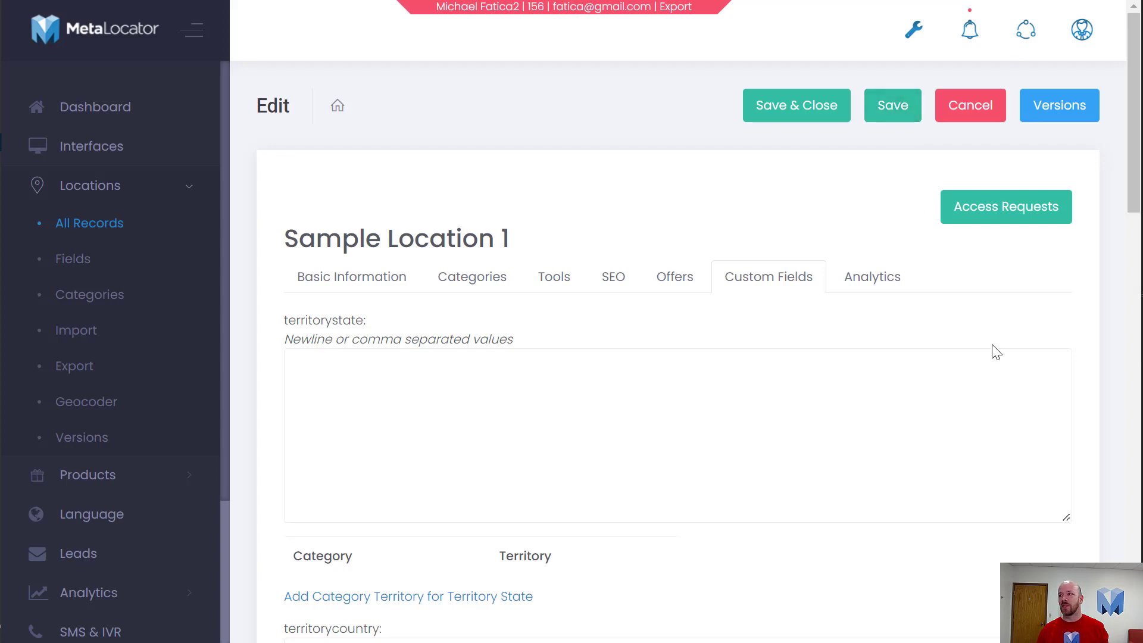
scroll(1059, 452, "down", 15)
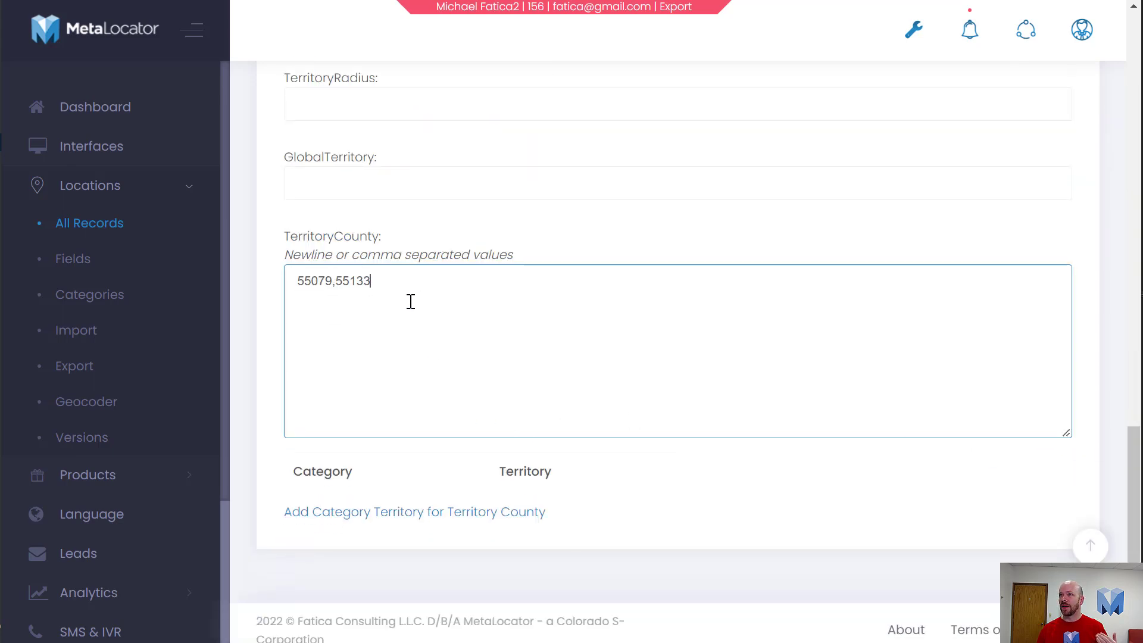
scroll(733, 440, "up", 15)
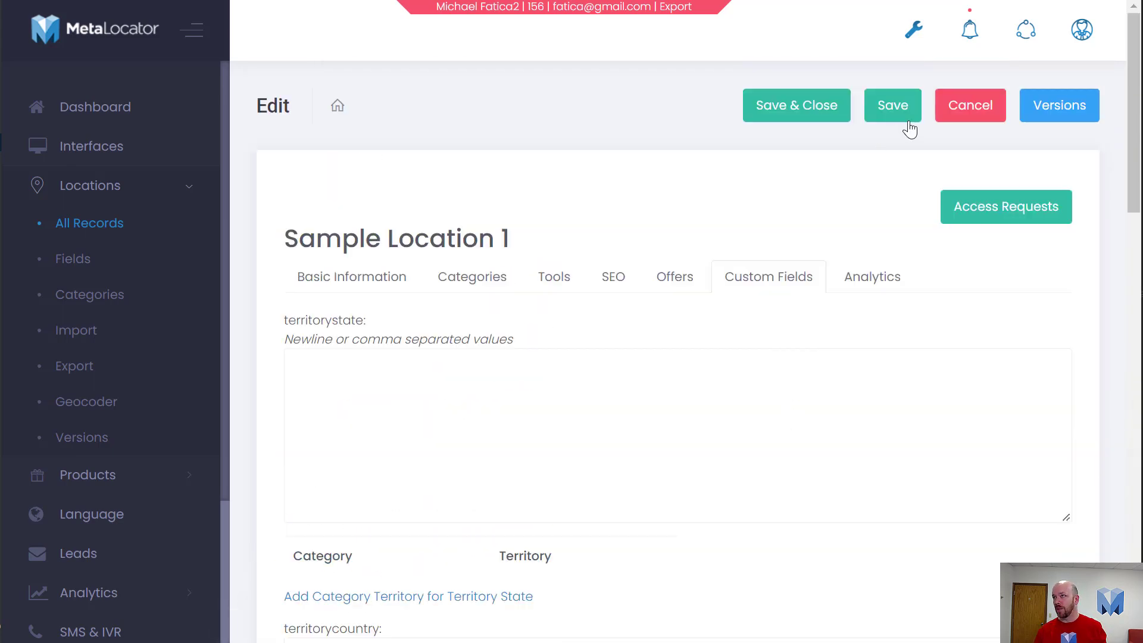
left_click(888, 117)
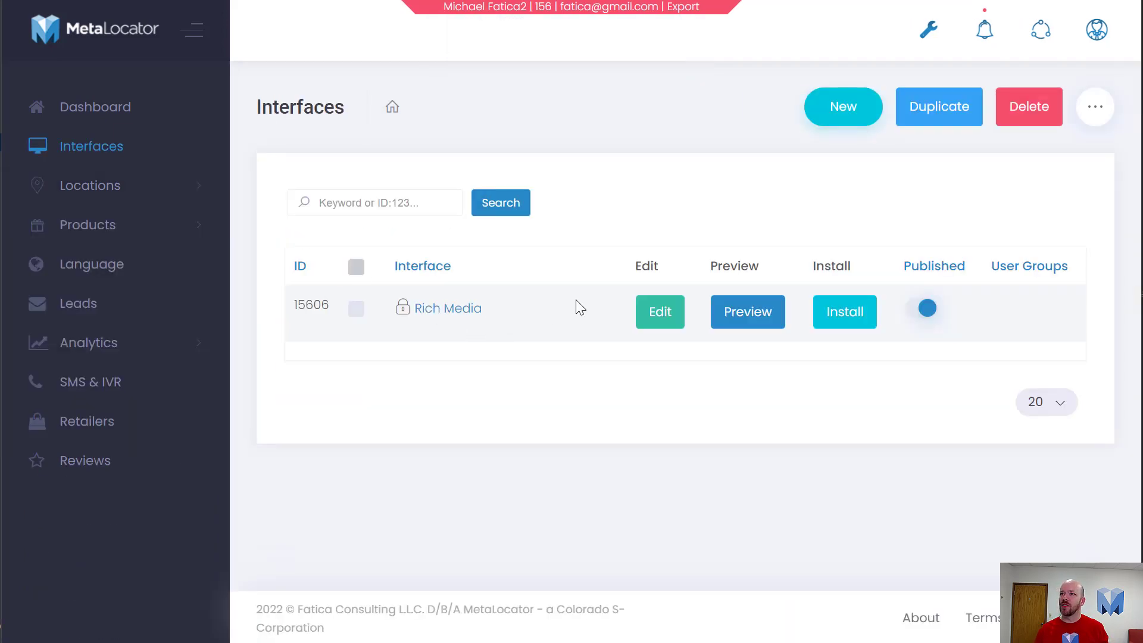
In the Rich Media interface's territory settings, set "Get county and neighborhood while geocoding" to Yes.
left_click(670, 313)
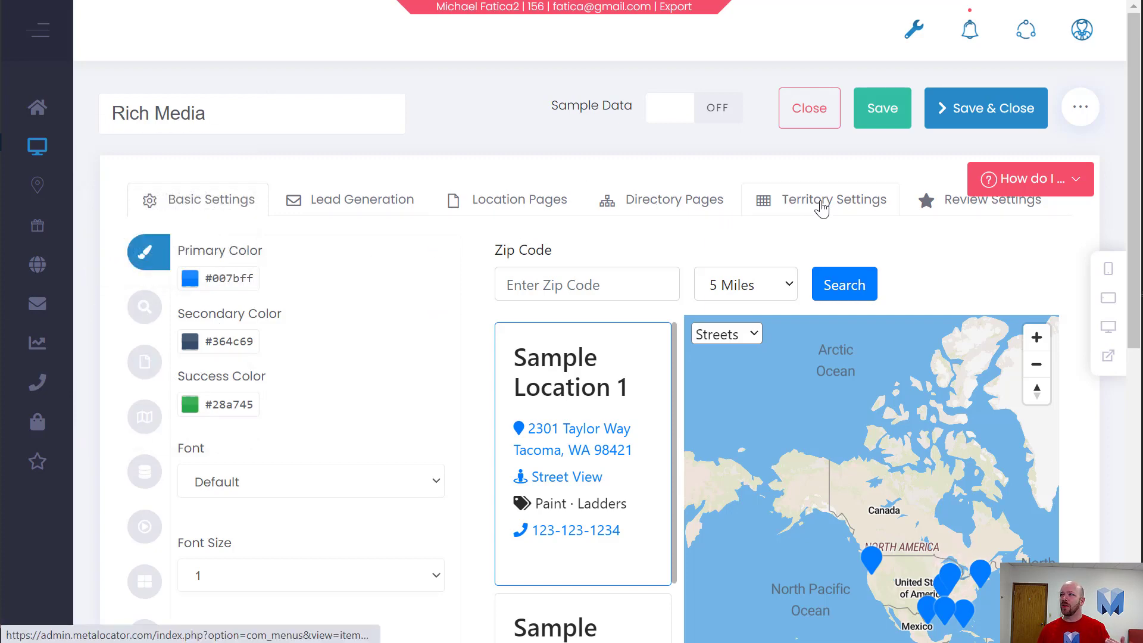
left_click(822, 209)
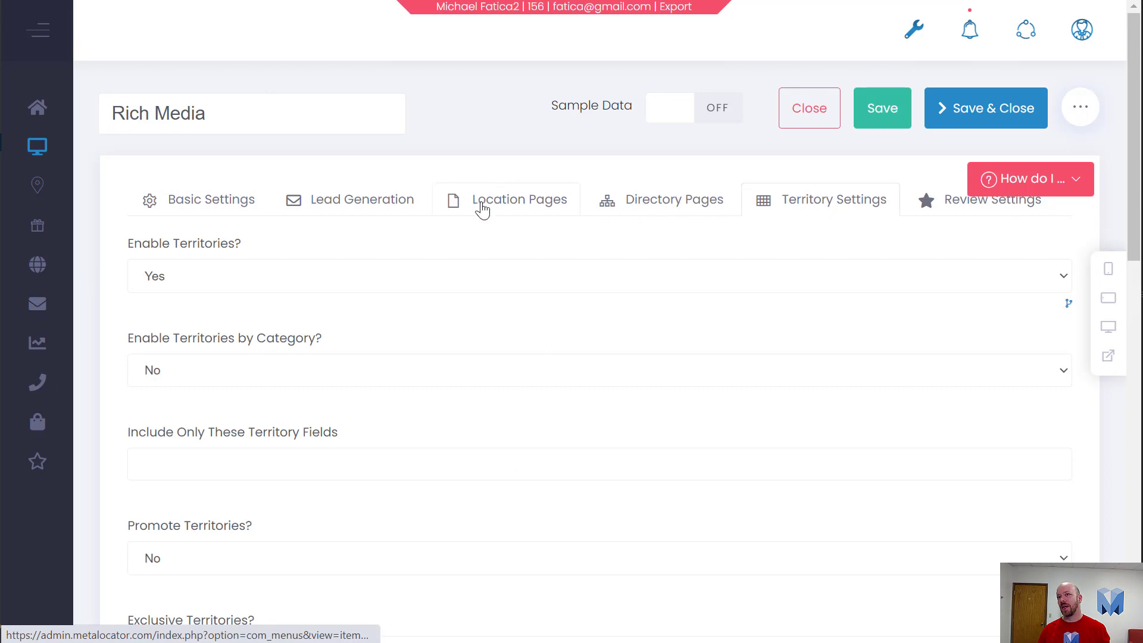
scroll(461, 266, "down", 13)
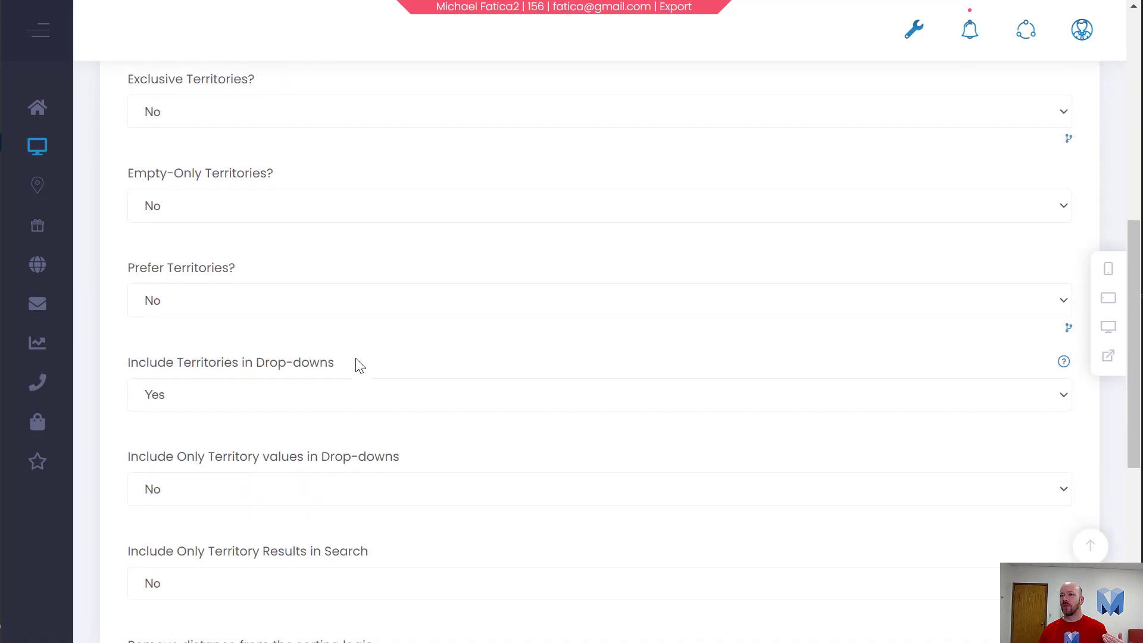
scroll(358, 439, "down", 3)
left_click(255, 448)
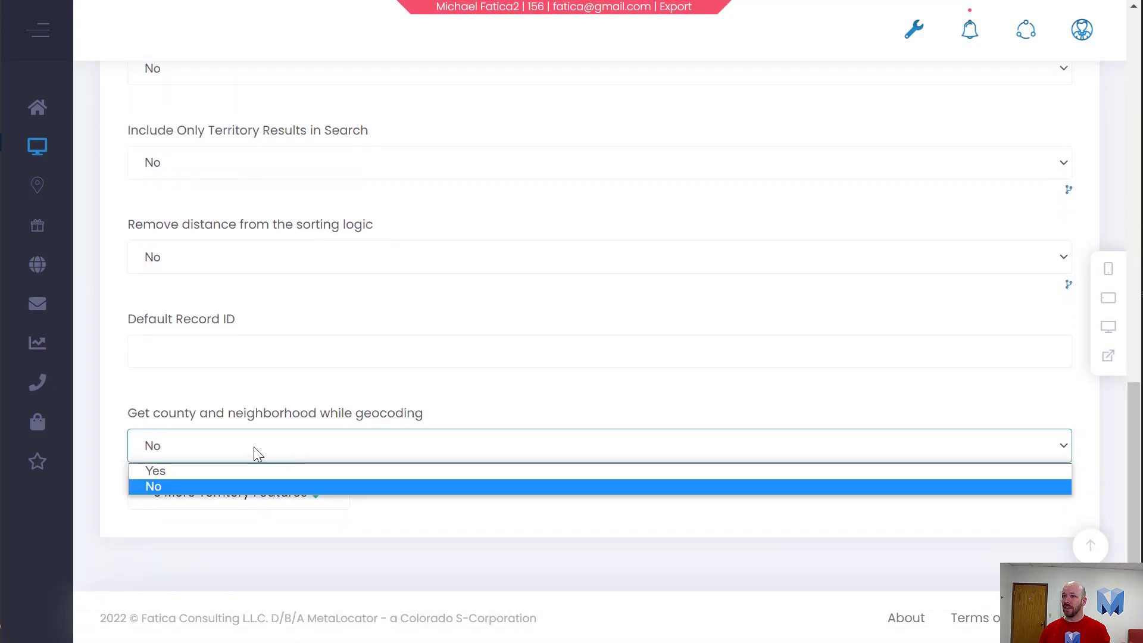
left_click(219, 470)
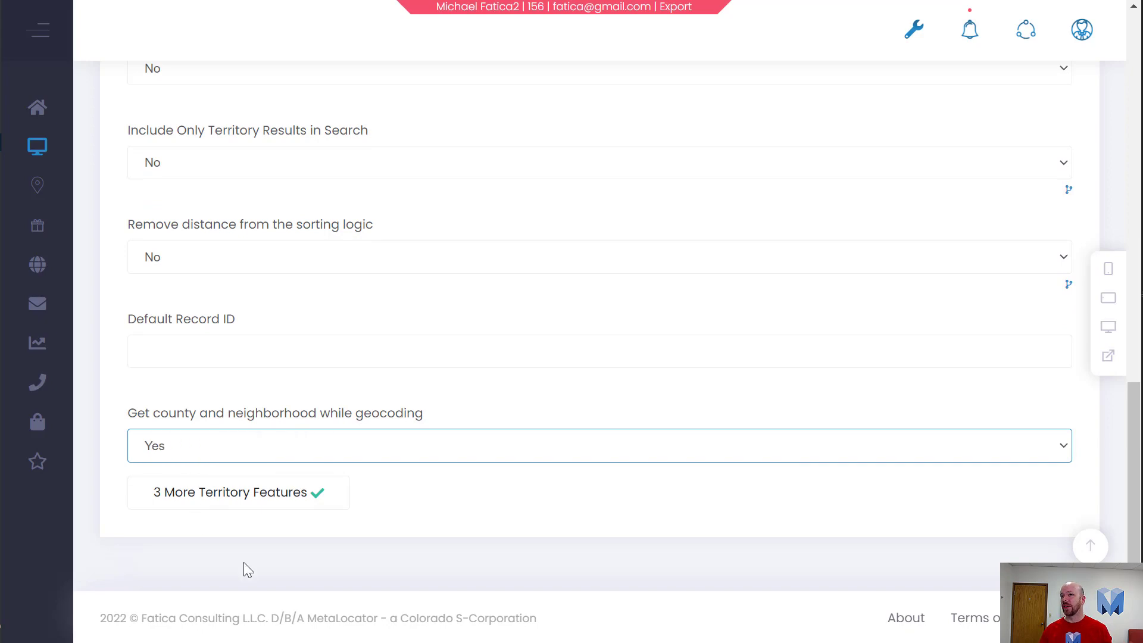
Review the Rich Media interface's county and neighborhood geocoding option and save the territory settings.
scroll(245, 561, "up", 10)
scroll(252, 560, "up", 4)
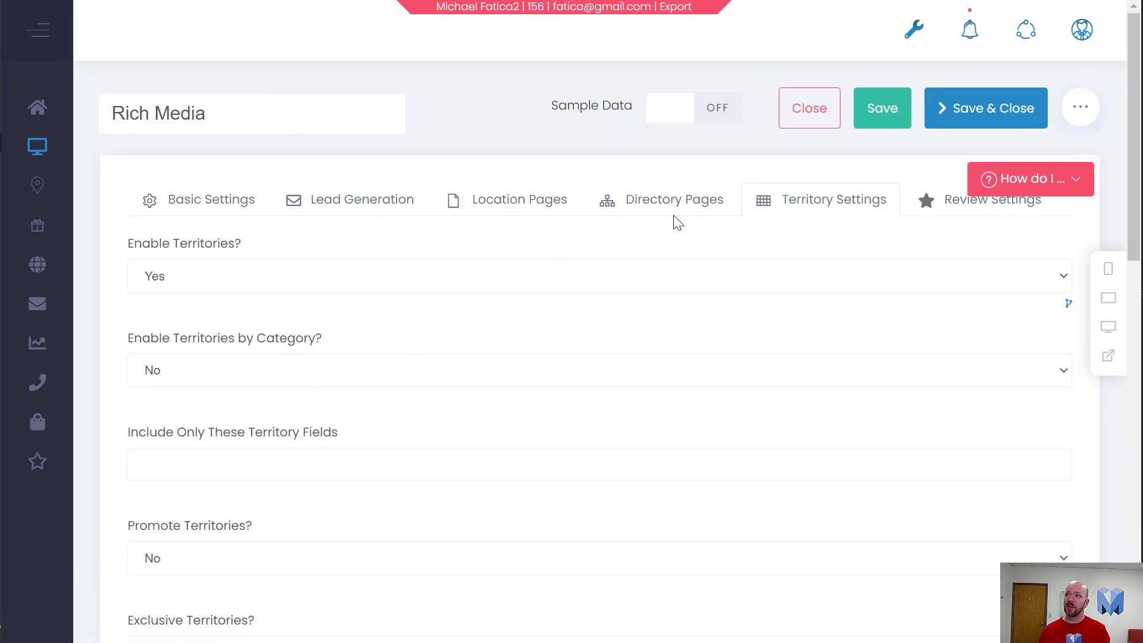
scroll(504, 355, "down", 15)
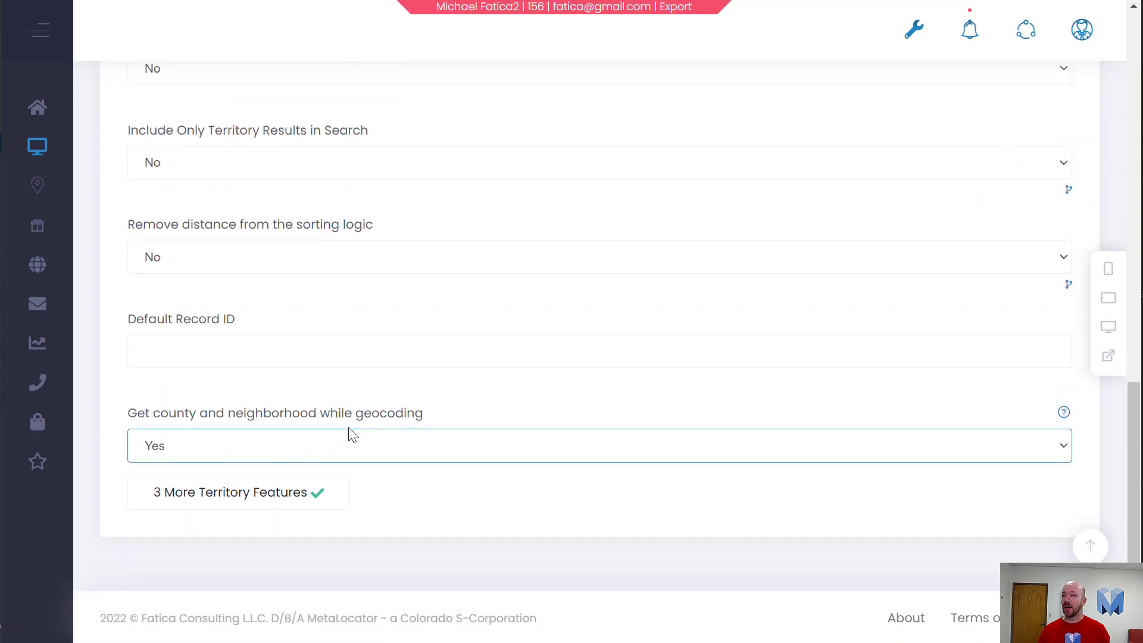
left_click_drag(128, 415, 415, 421)
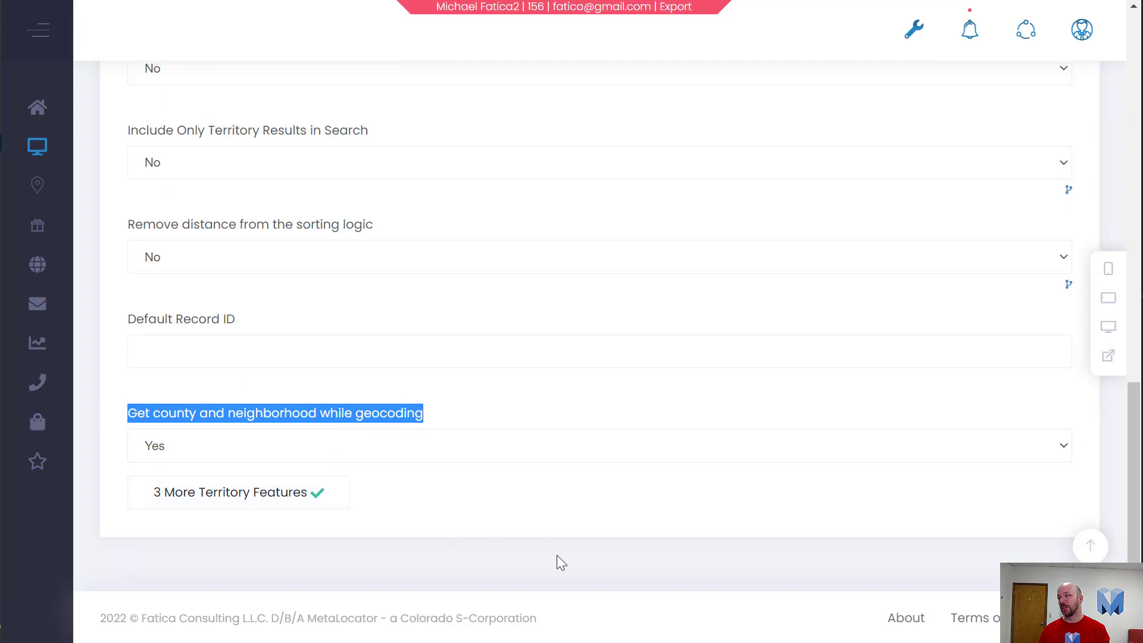
scroll(556, 561, "up", 15)
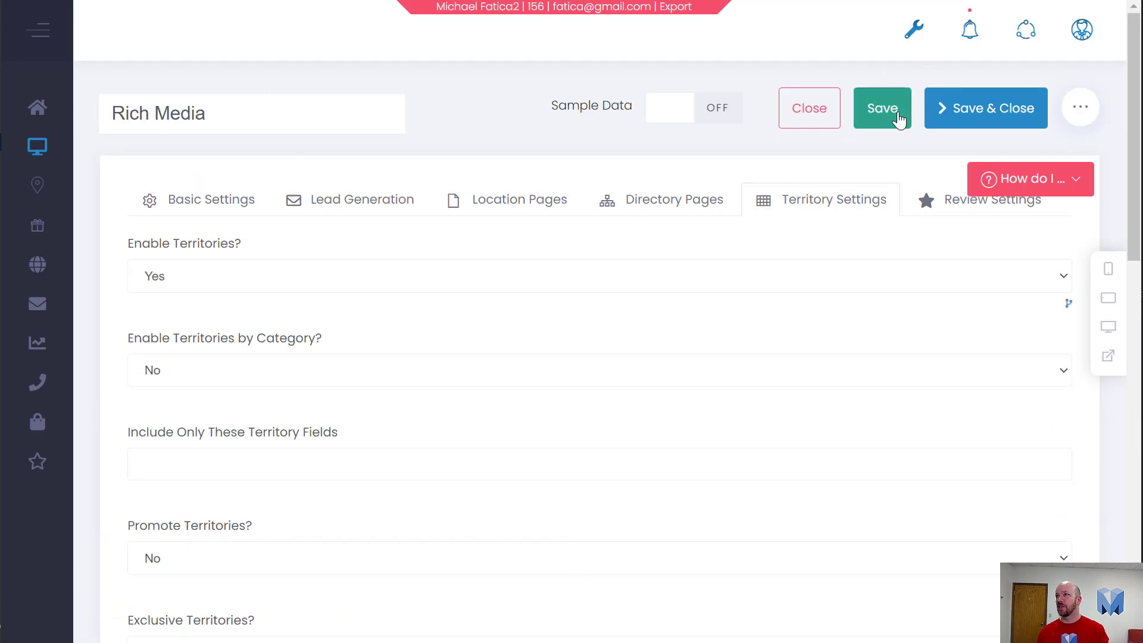
left_click(899, 119)
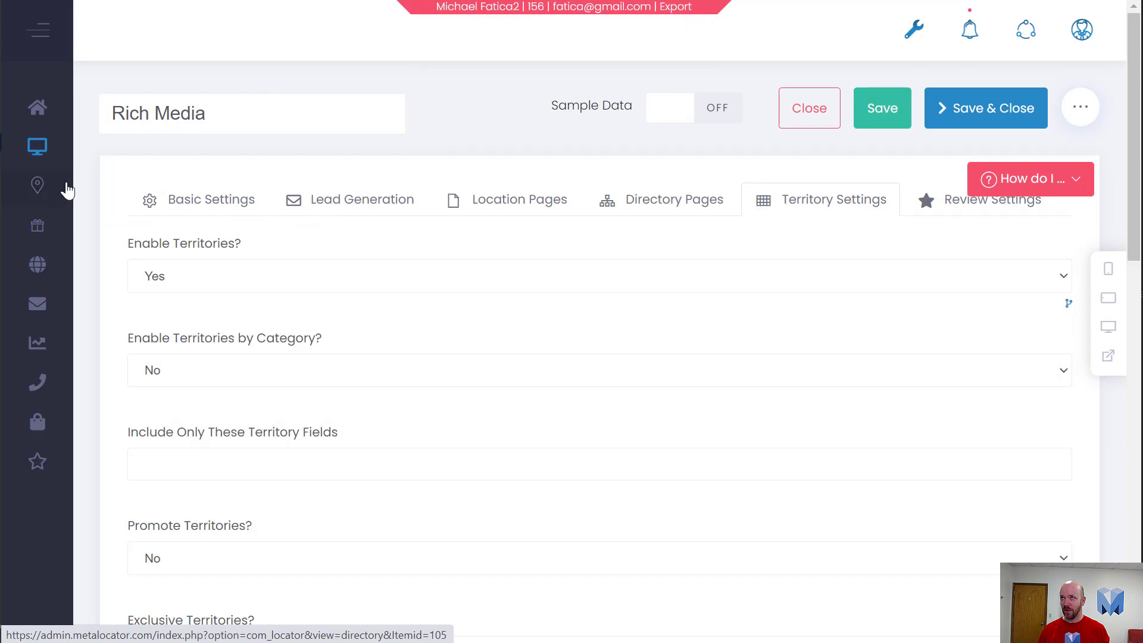
Open the Geocoder for the locations, clear its search cache and acknowledge the message.
mouse_move(56, 184)
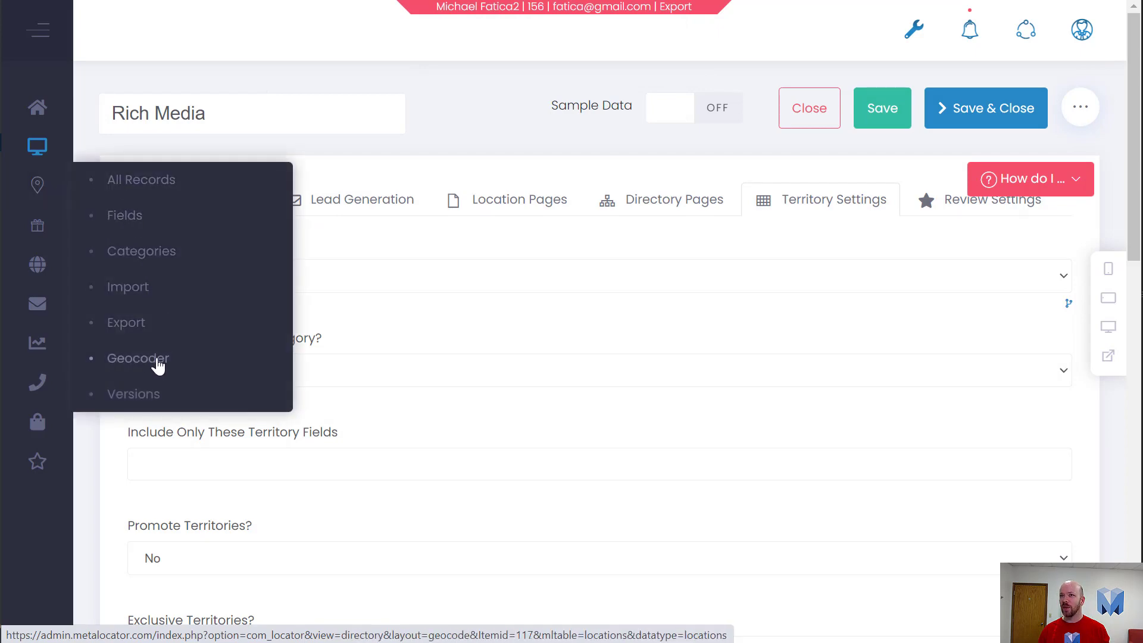
right_click(158, 366)
key("Escape")
left_click(138, 358)
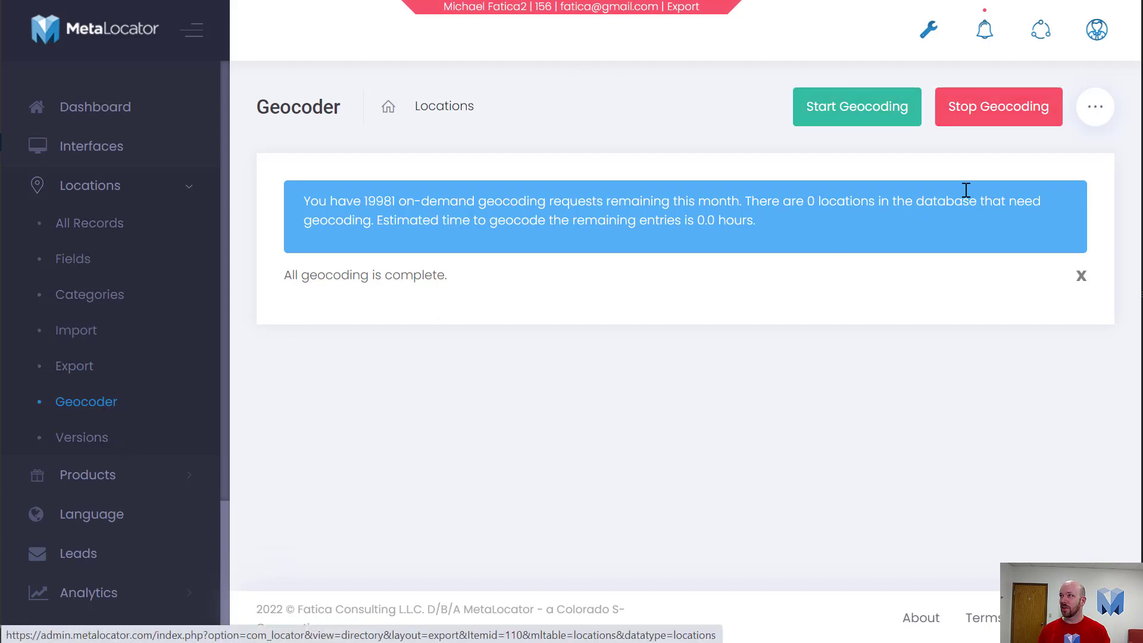
left_click(1106, 113)
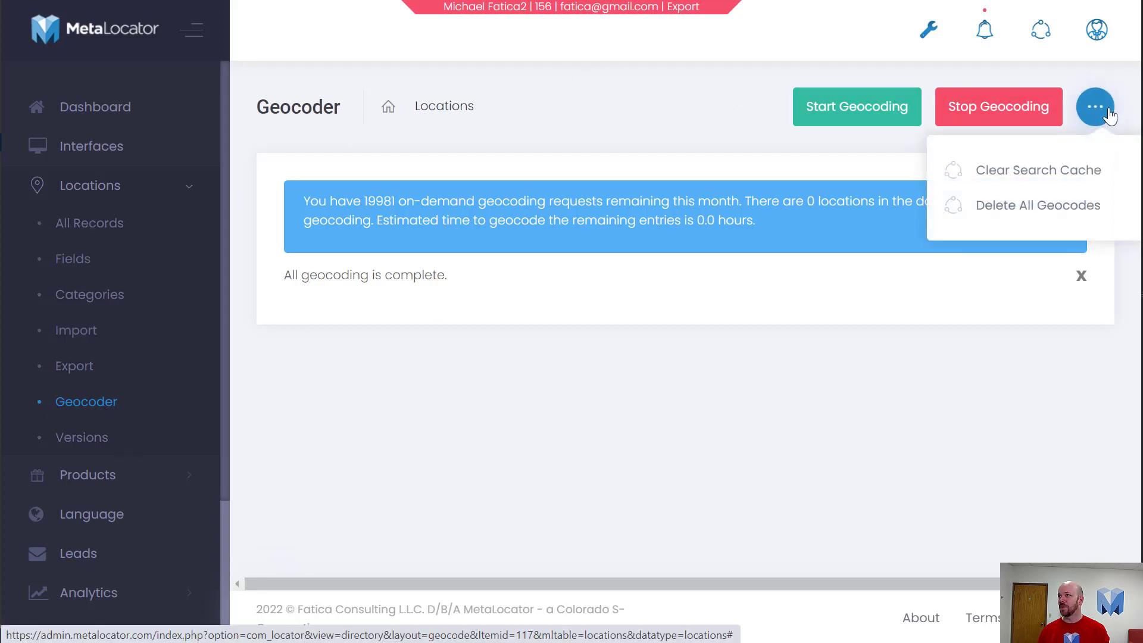
left_click(1062, 174)
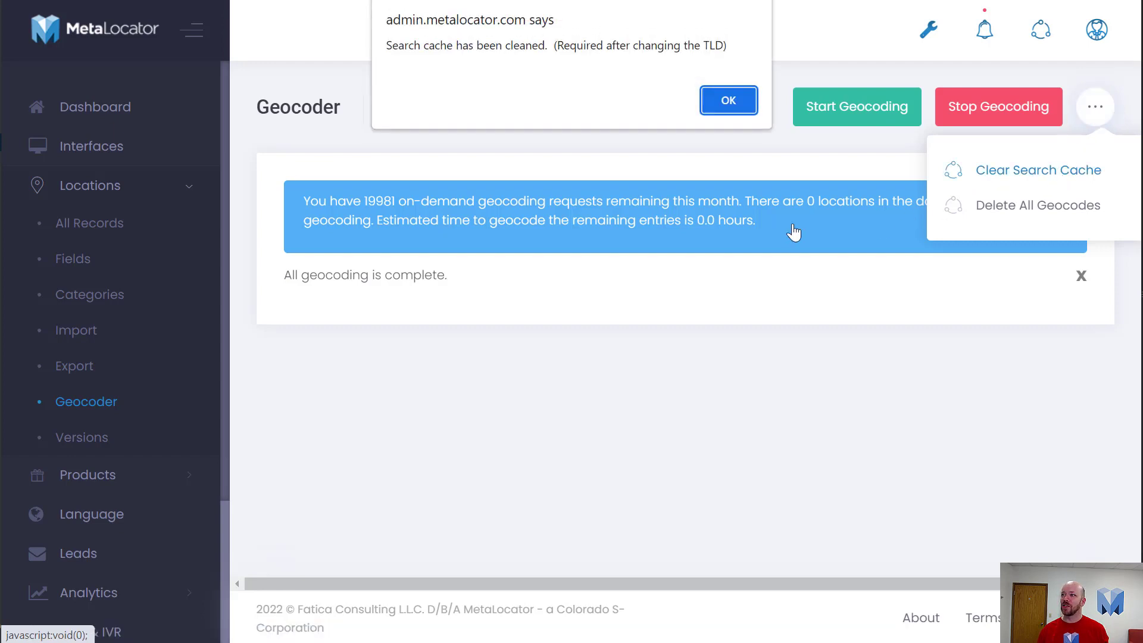
left_click(733, 110)
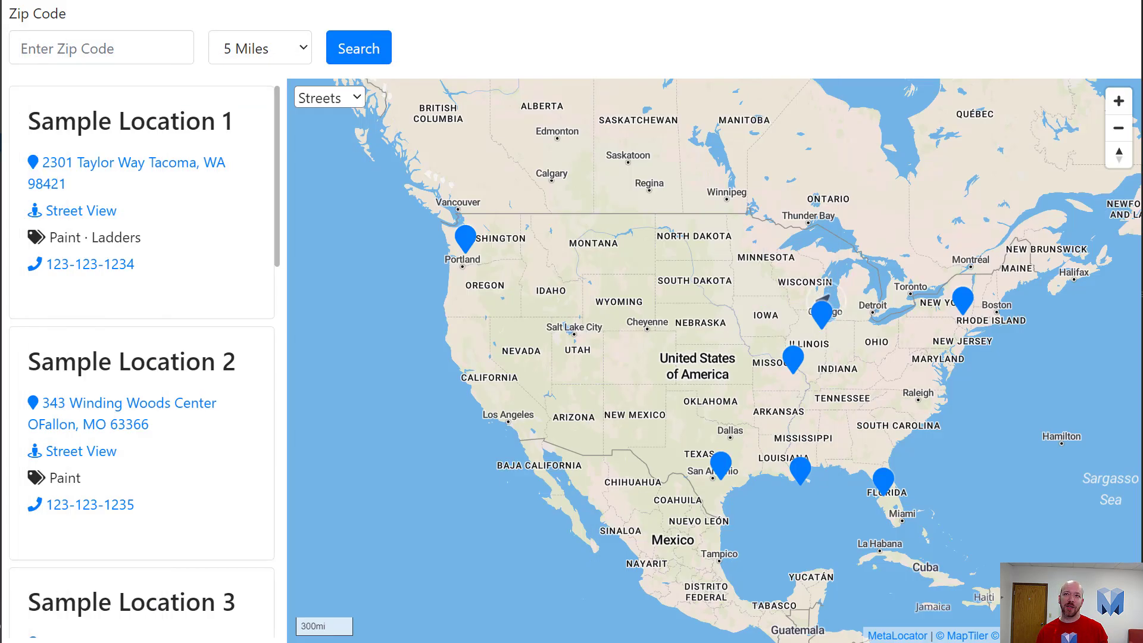
On the locator page, search for locations near zip code 53151 with the 5 Miles radius.
left_click(42, 41)
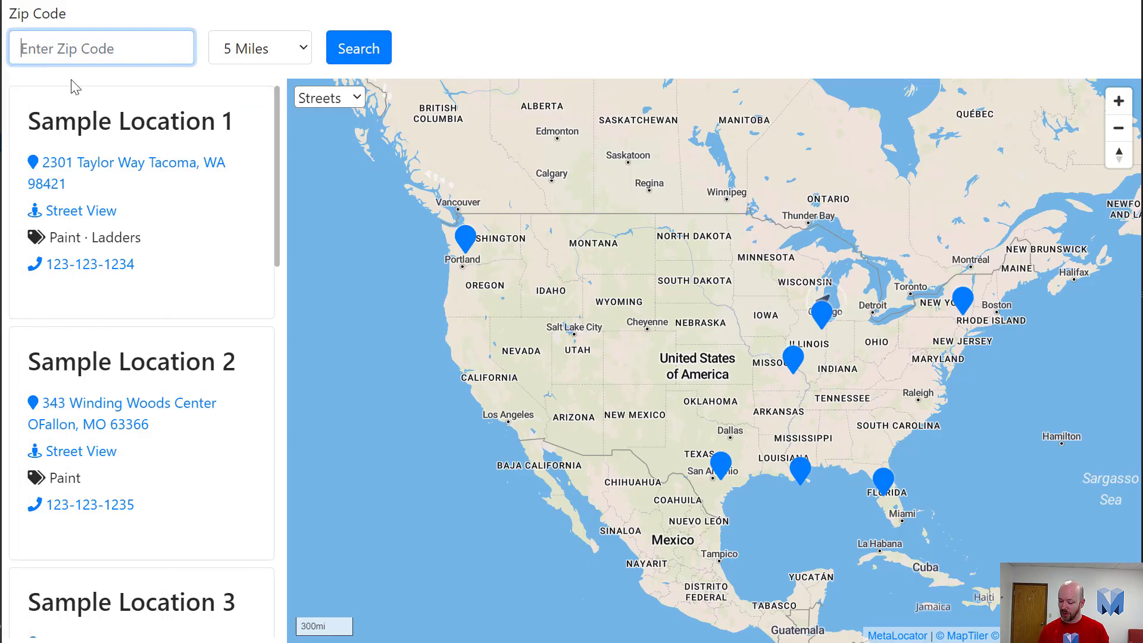
type("53151")
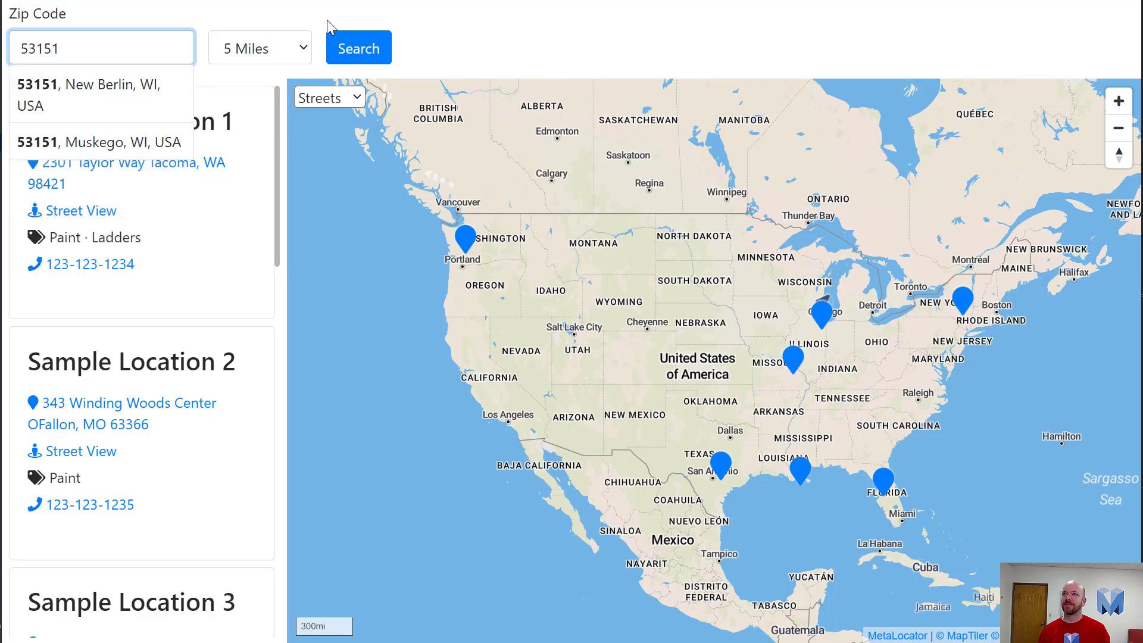
left_click(356, 42)
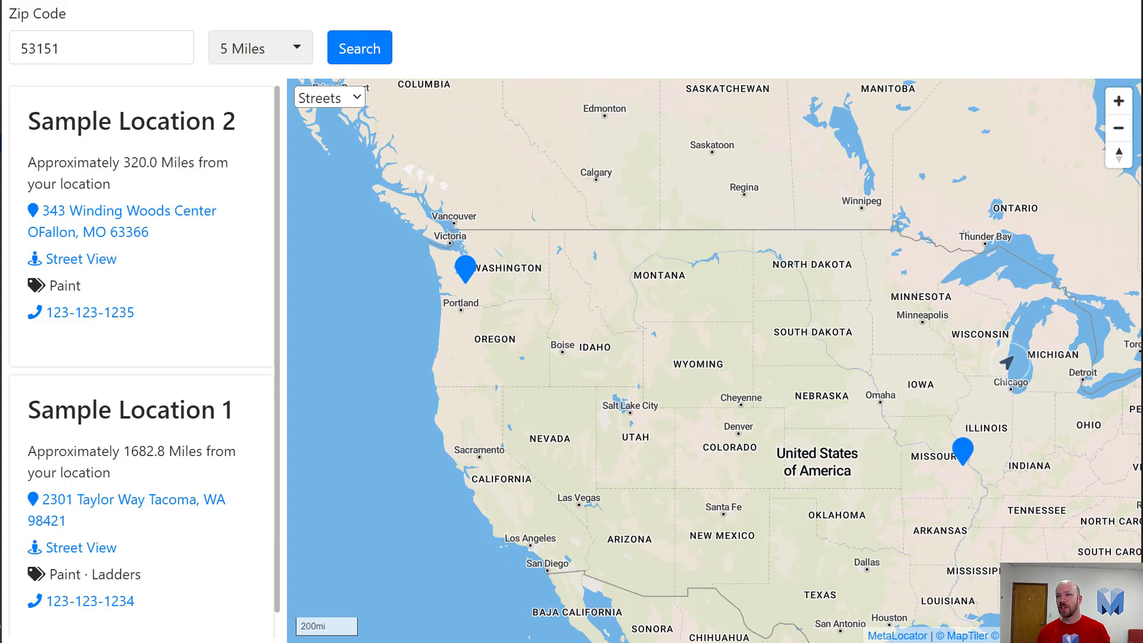
Show Sample Location 1 from the search results on the map and compare it with the searched zip code.
left_click(201, 415)
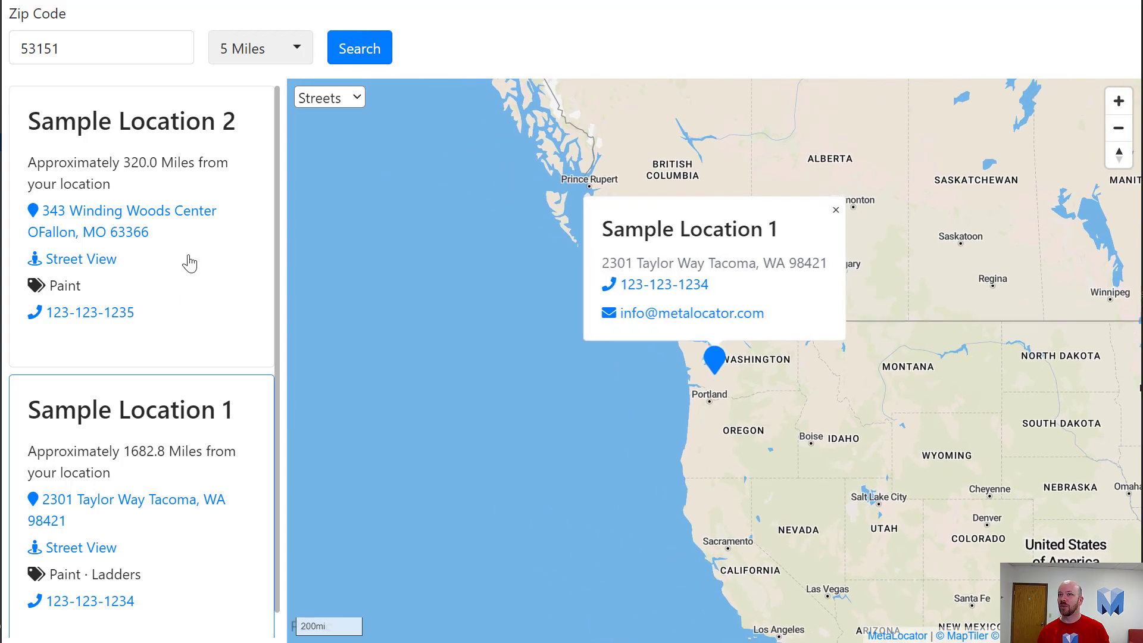
left_click(189, 263)
left_click(224, 427)
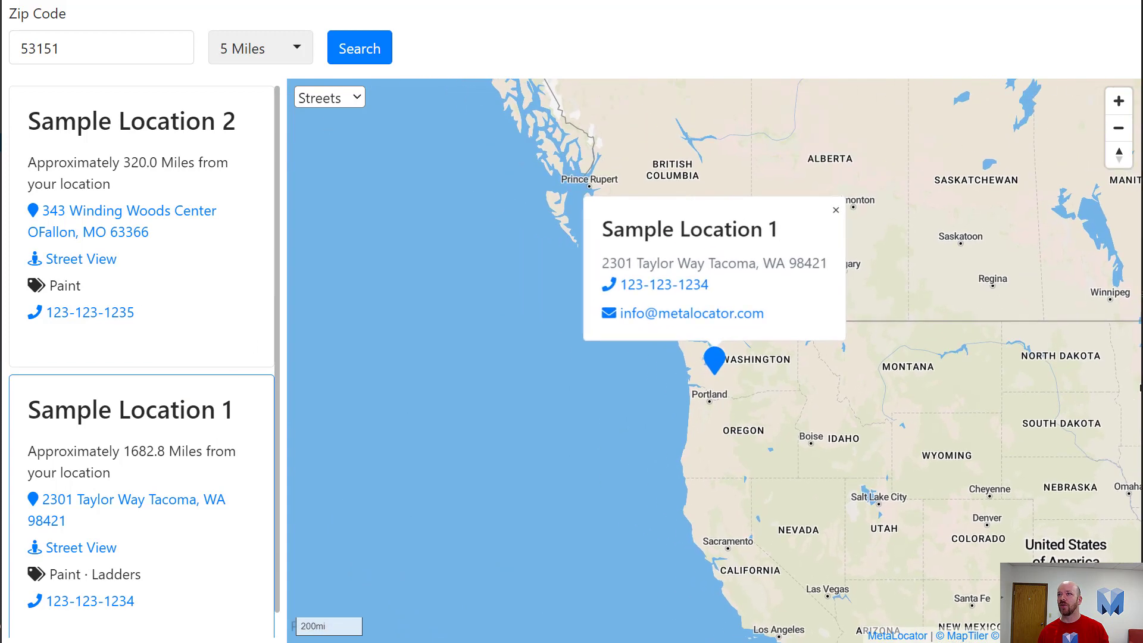
left_click_drag(75, 46, 20, 48)
left_click(683, 37)
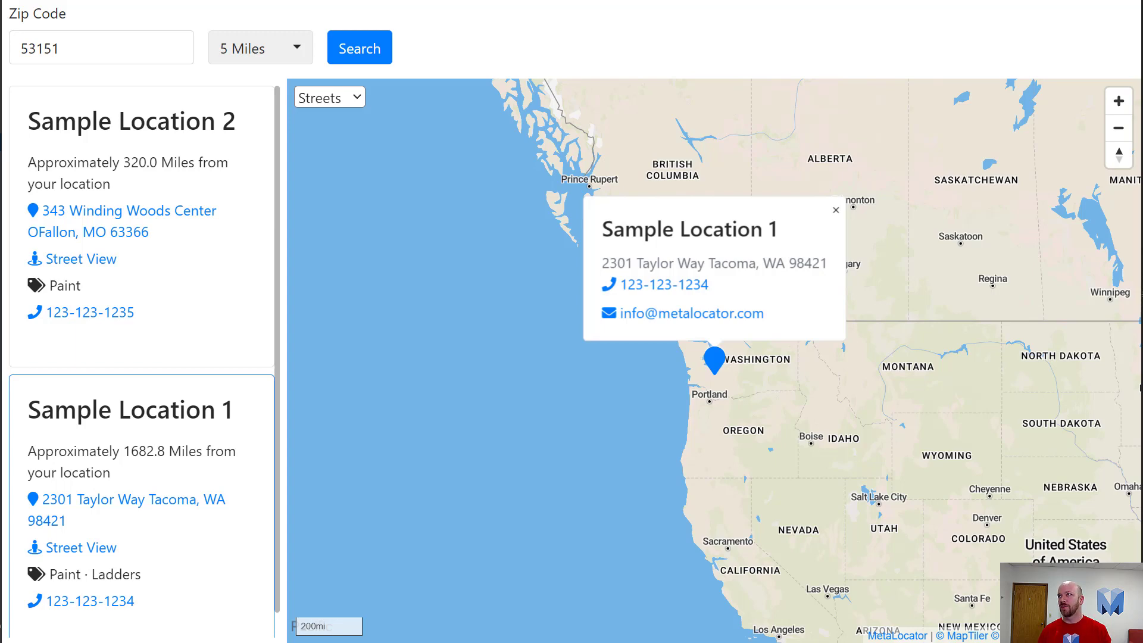
Return to the Sample Location 1 record in the admin site and open the Geocoding Test Tool in a new browser tab.
left_click(884, 0)
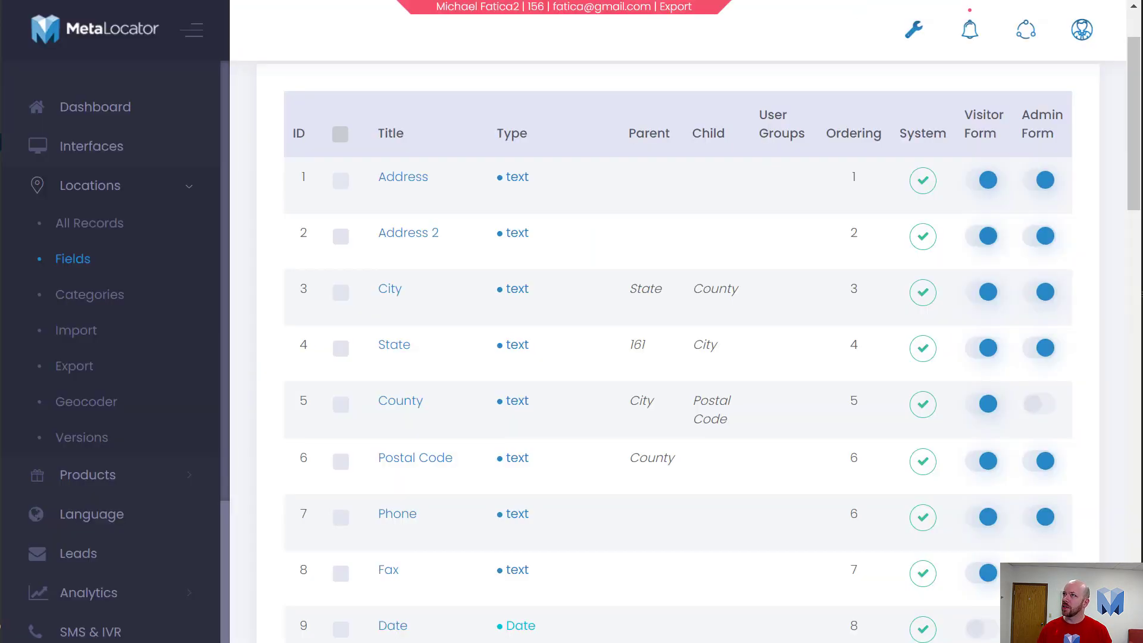
left_click(903, 41)
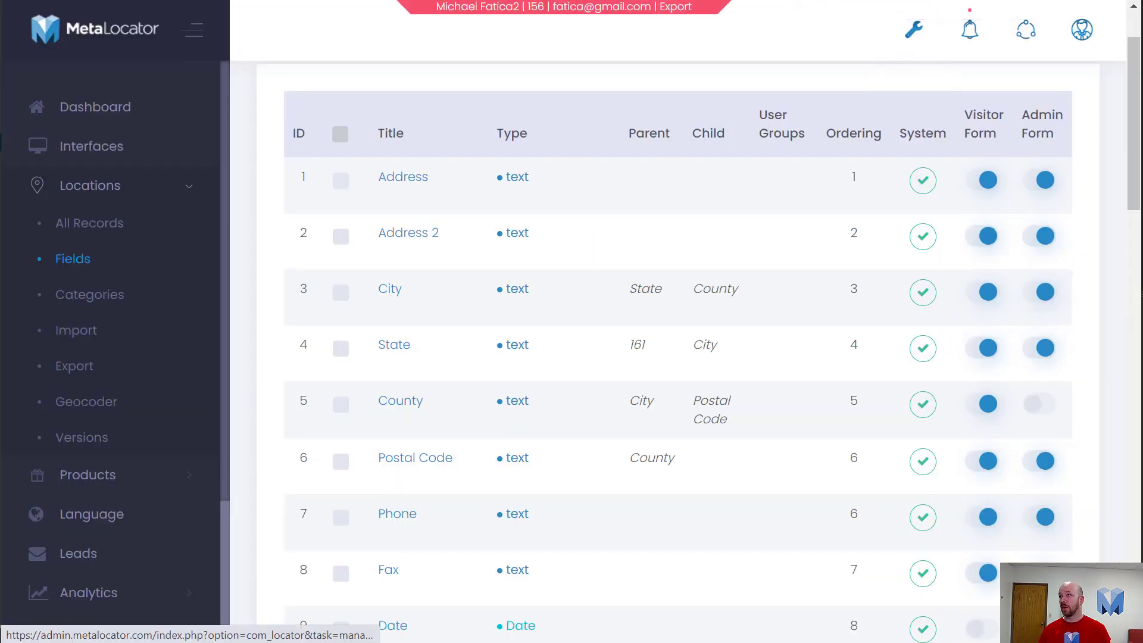
left_click(863, 0)
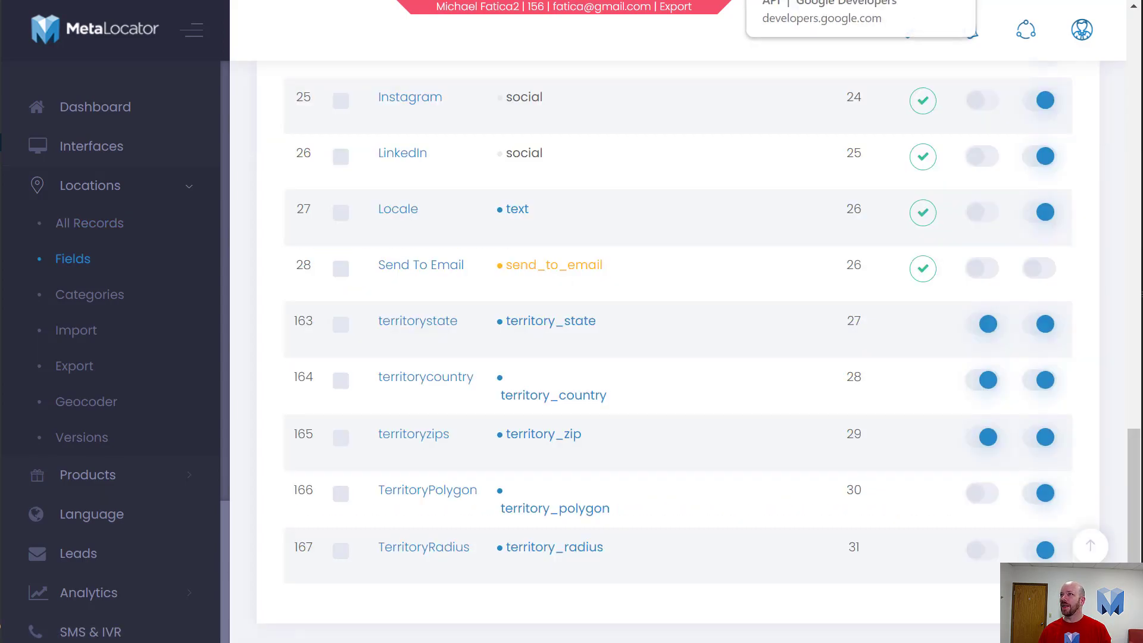
left_click(735, 0)
left_click(958, 0)
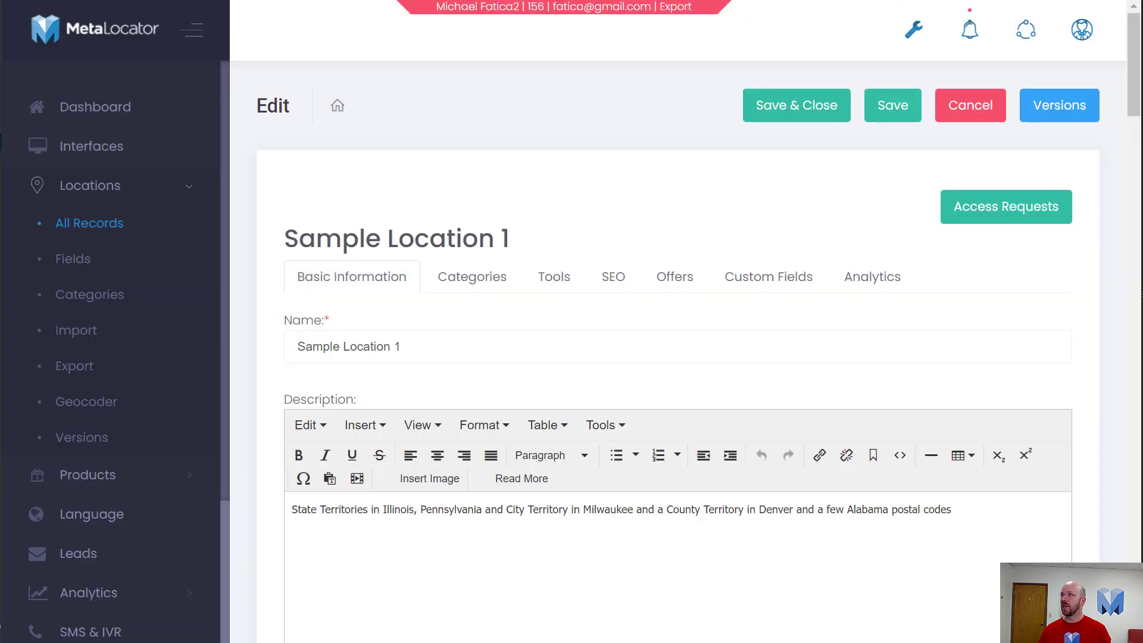
left_click(1082, 33)
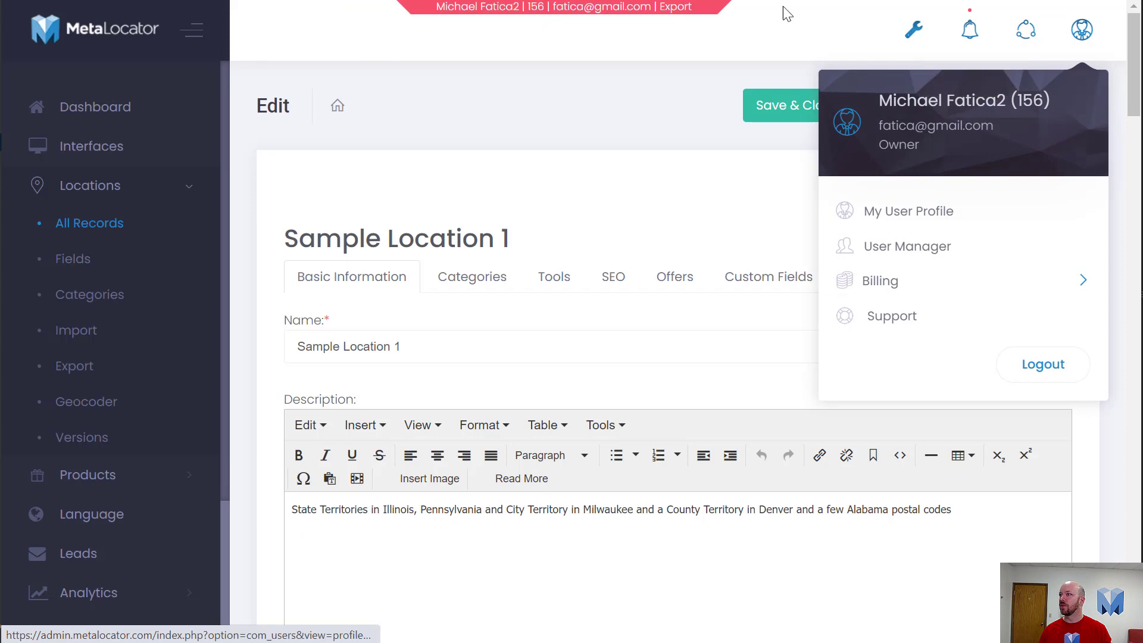
left_click(913, 30)
right_click(782, 214)
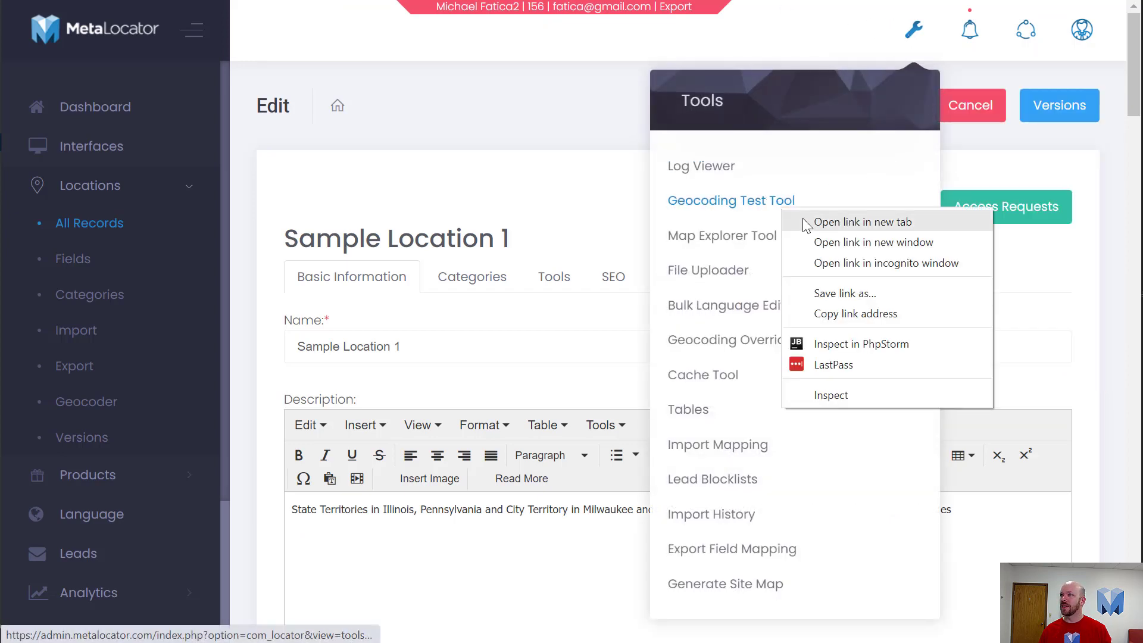
left_click(810, 222)
left_click(560, 0)
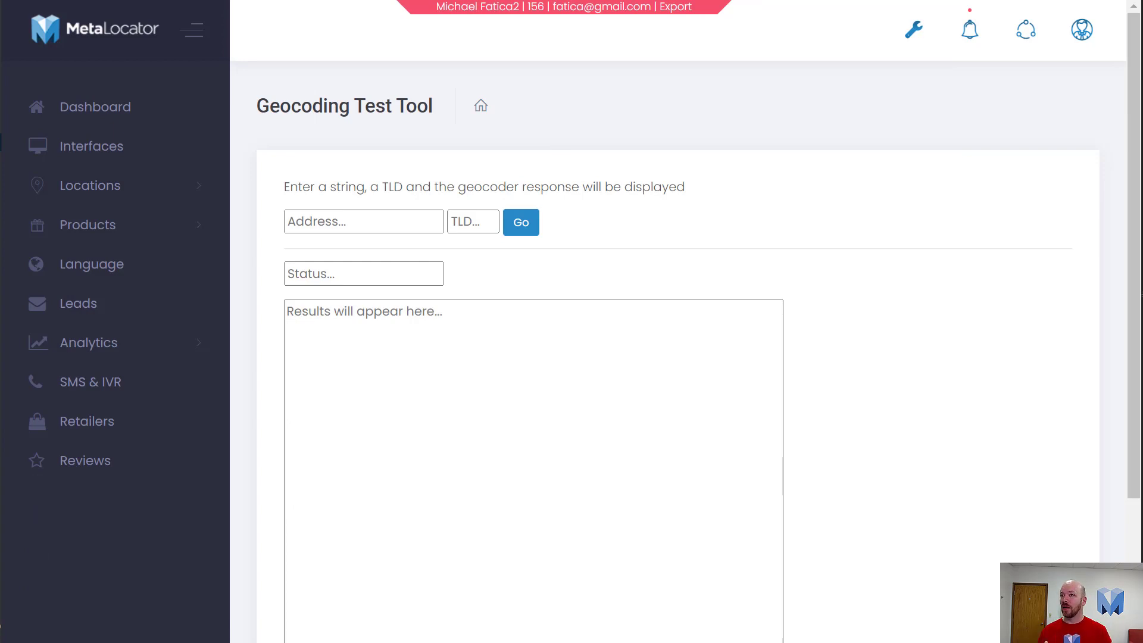
Run a geocoding test for the address 35094 with the TLD US.
left_click(354, 225)
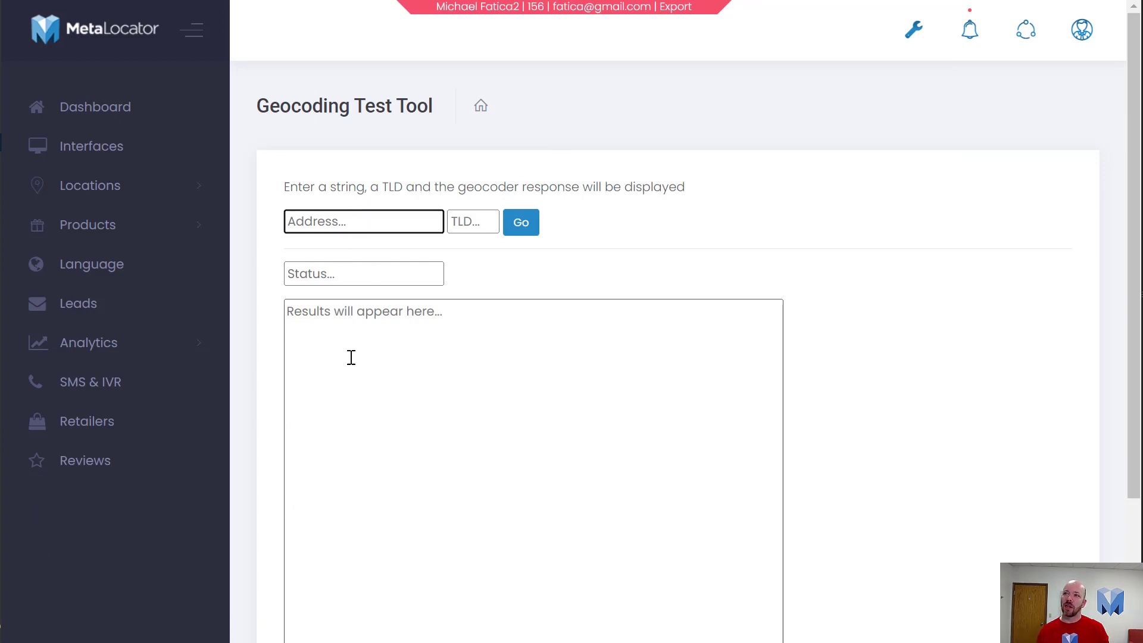
type("35094")
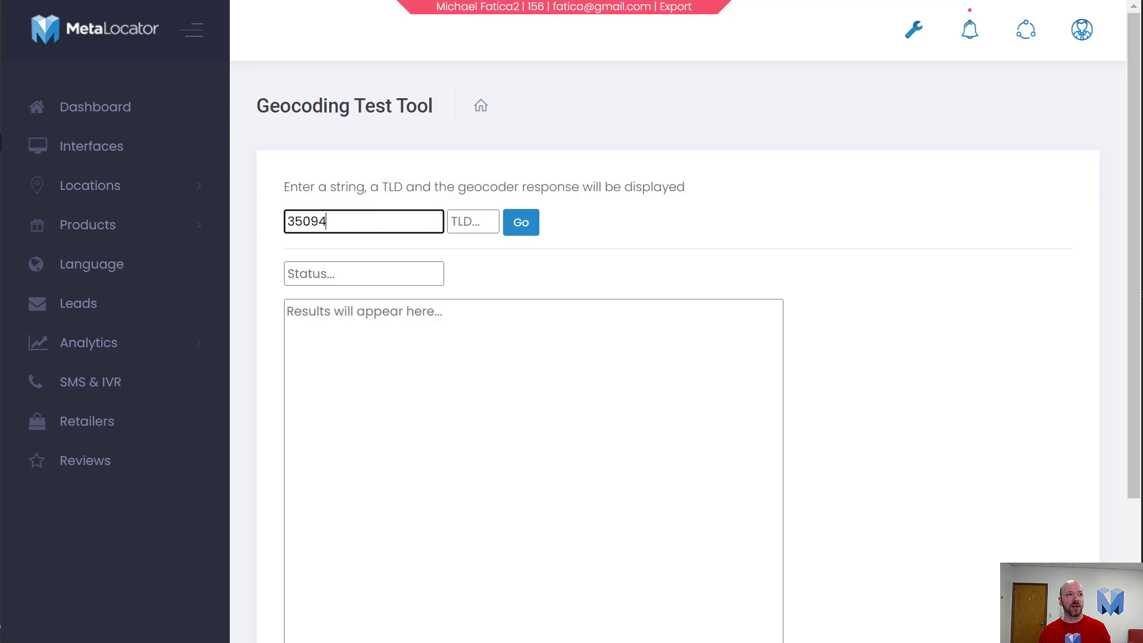
left_click(469, 223)
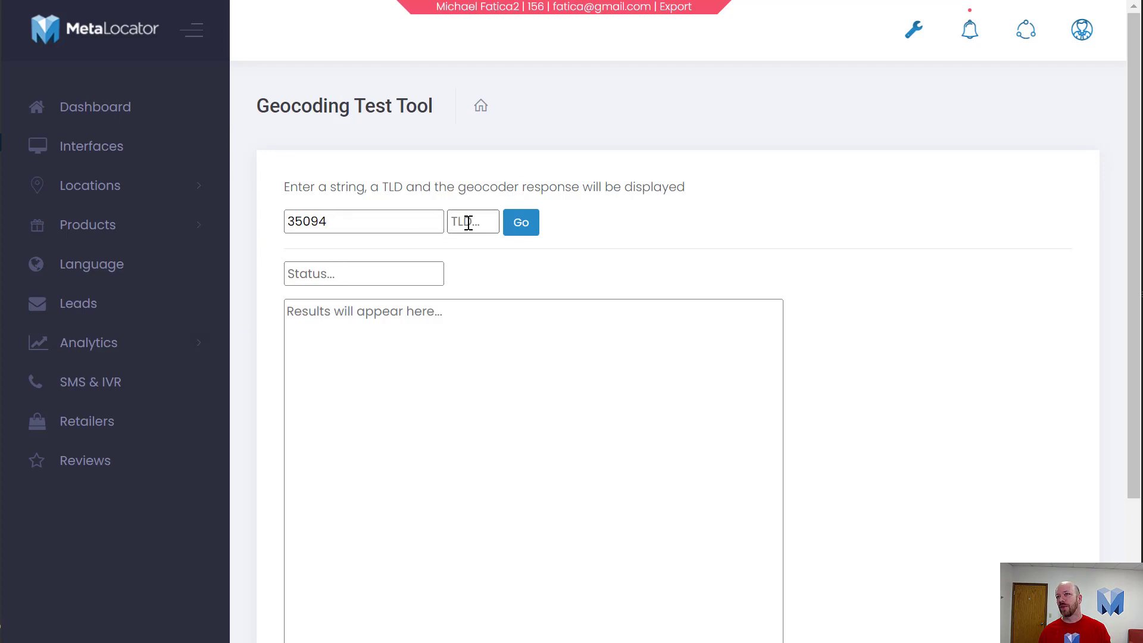
left_click(470, 225)
type("US")
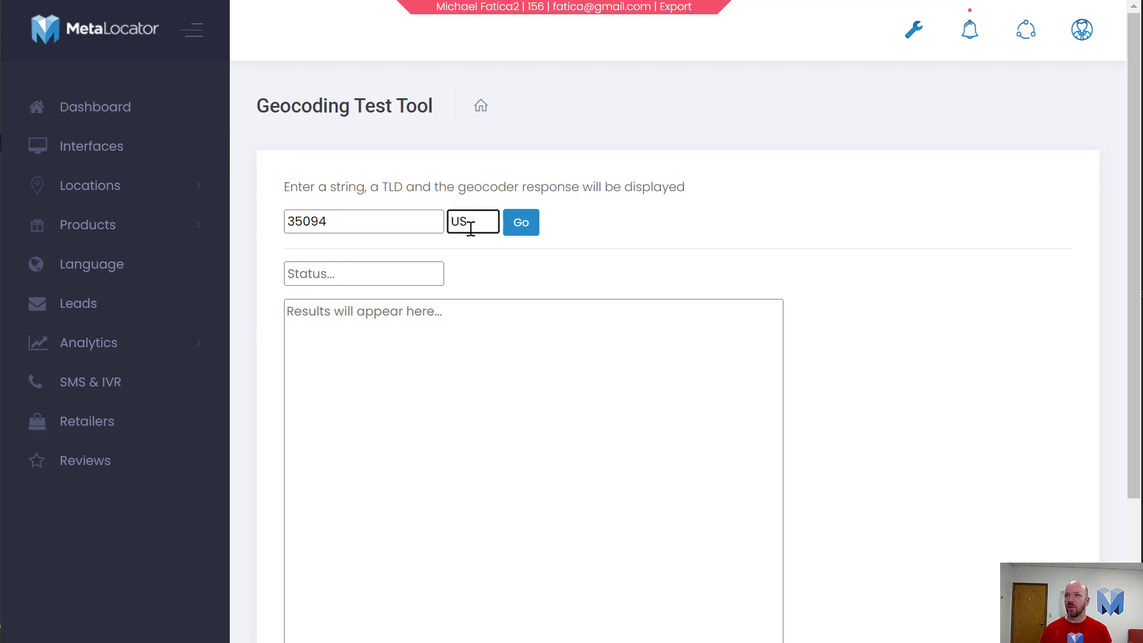
left_click(521, 222)
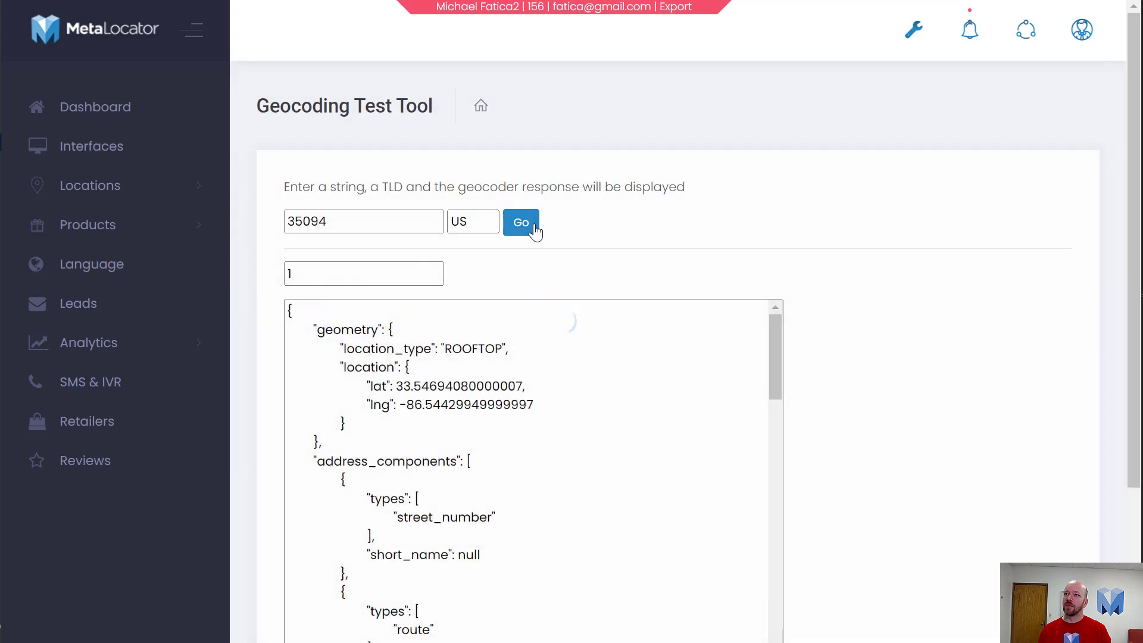
Examine the coordinates and address components in the geocoder response and compare them with the tested zip code.
scroll(571, 280, "down", 3)
scroll(581, 289, "down", 2)
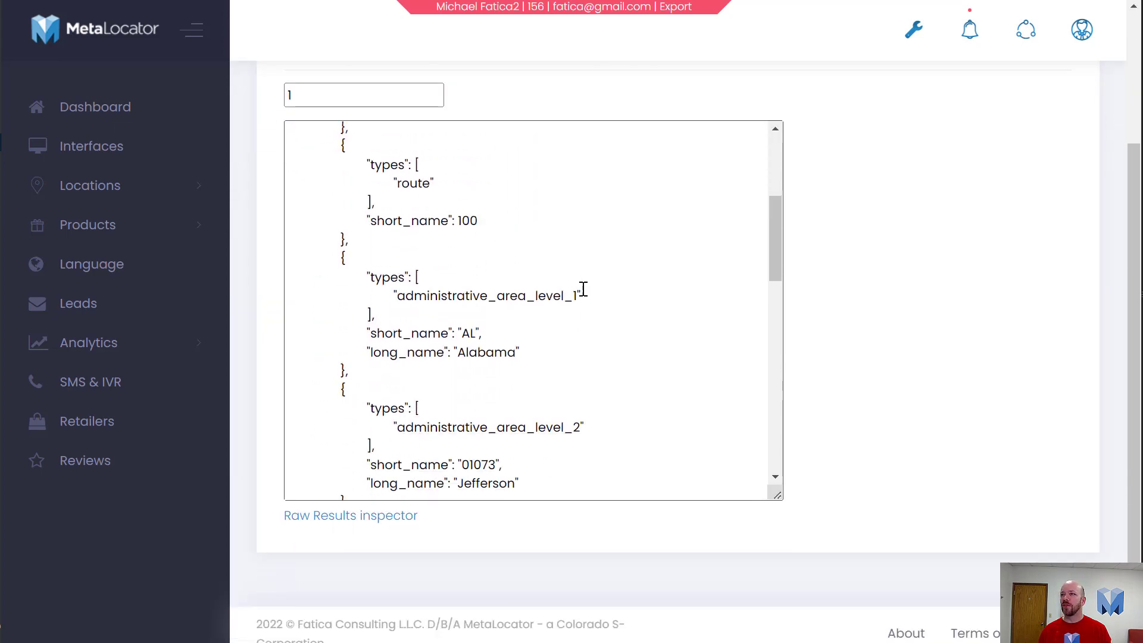
scroll(596, 340, "up", 2)
scroll(596, 344, "down", 1)
scroll(569, 329, "up", 5)
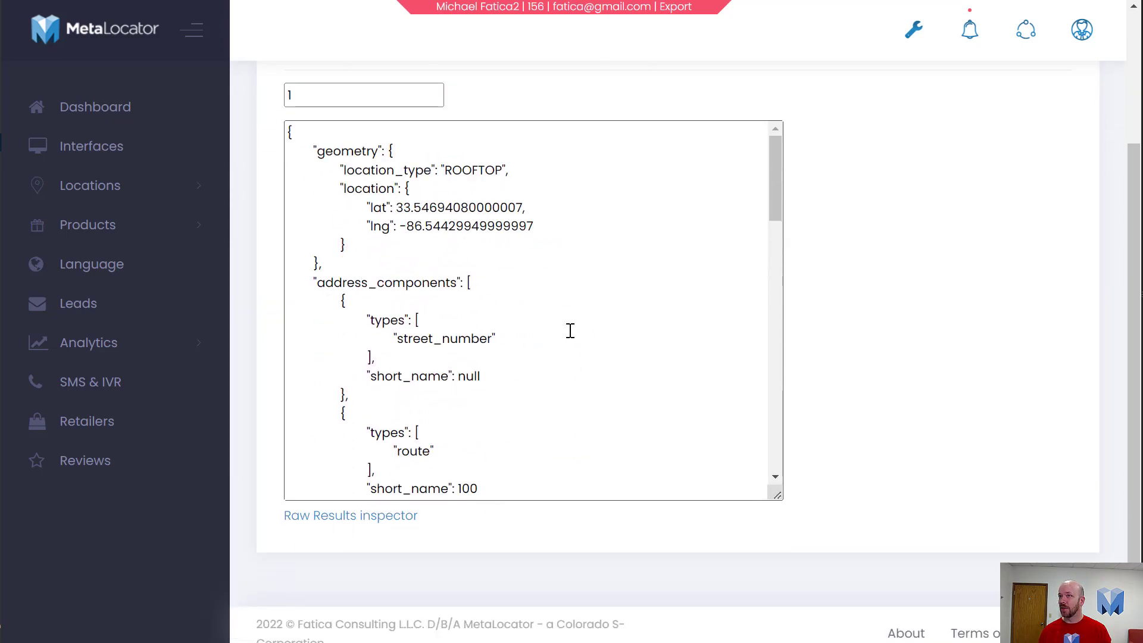
left_click_drag(365, 296, 587, 324)
left_click_drag(356, 134, 266, 131)
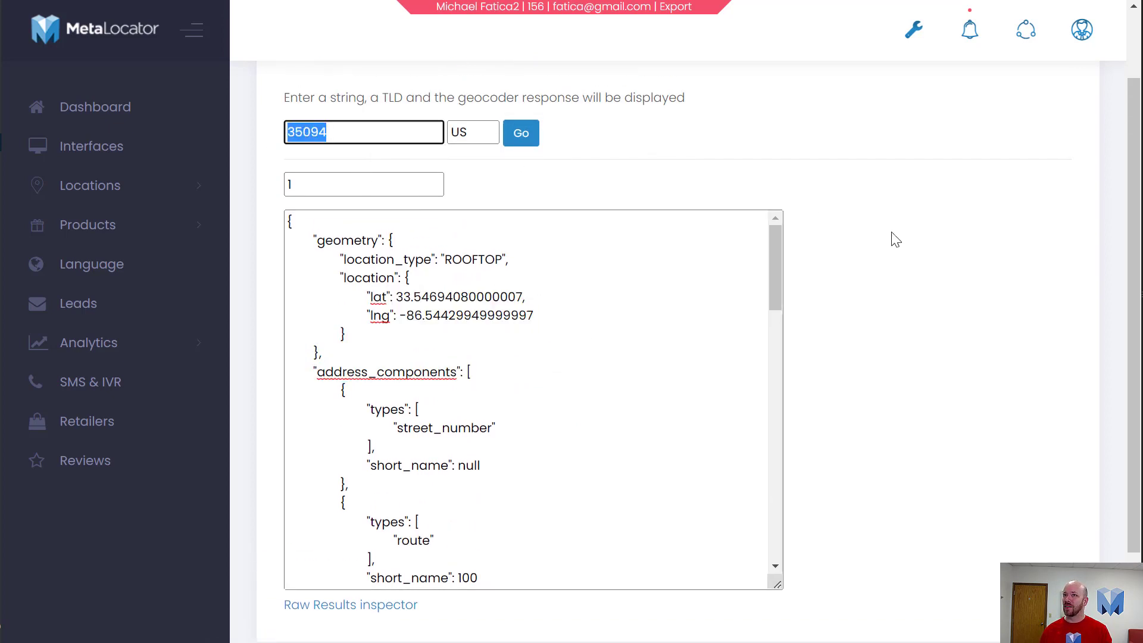
Find the administrative_area_level_2 entry in the geocoder response and highlight the county code in its short_name.
scroll(660, 332, "down", 5)
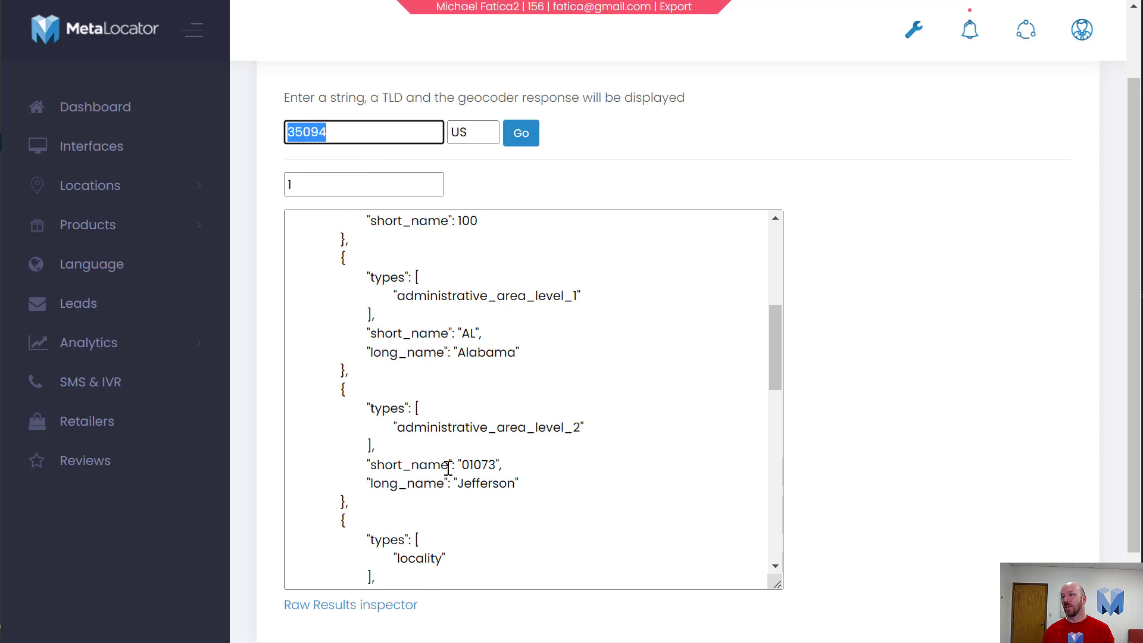
double_click(467, 465)
left_click_drag(397, 428, 604, 451)
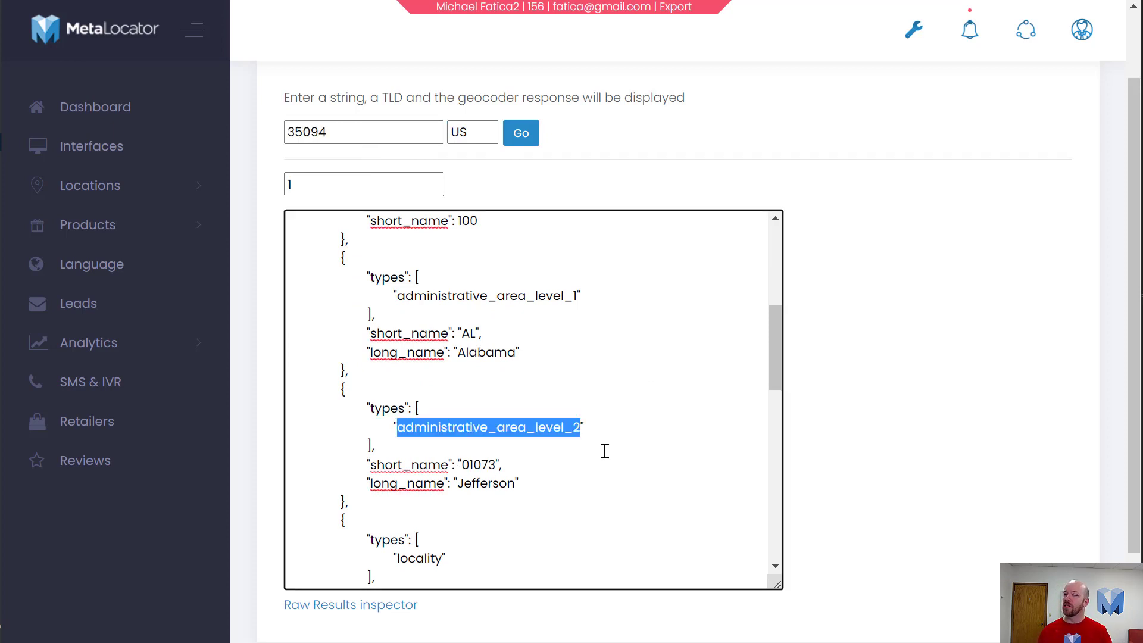
left_click(481, 466)
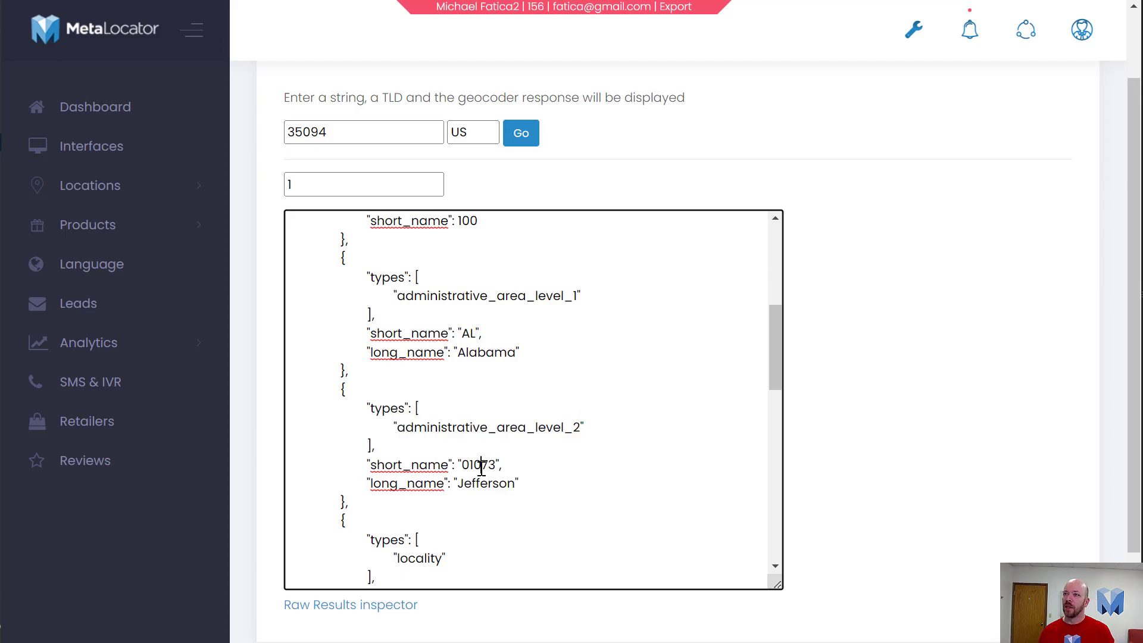
left_click_drag(474, 468, 470, 470)
double_click(474, 467)
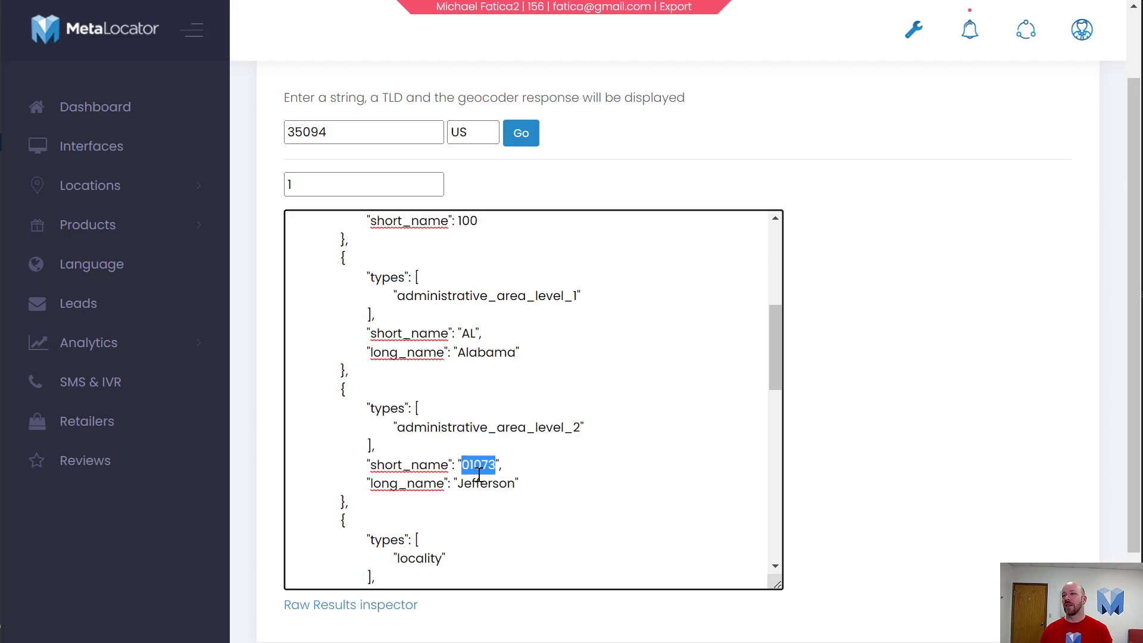
scroll(480, 474, "down", 1)
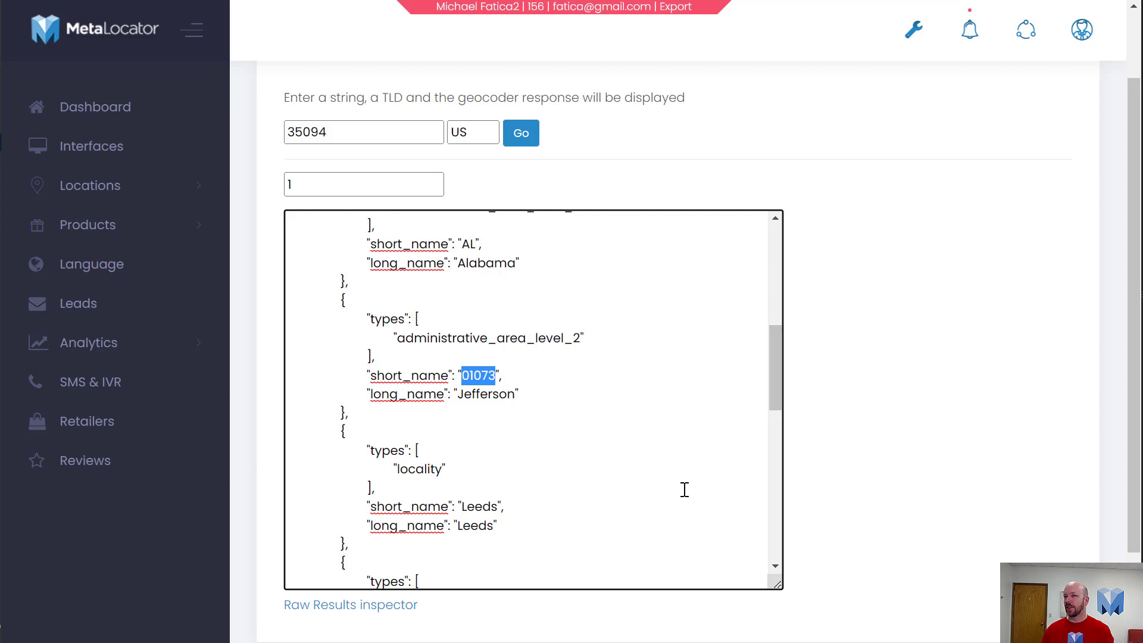
left_click(474, 375)
double_click(475, 375)
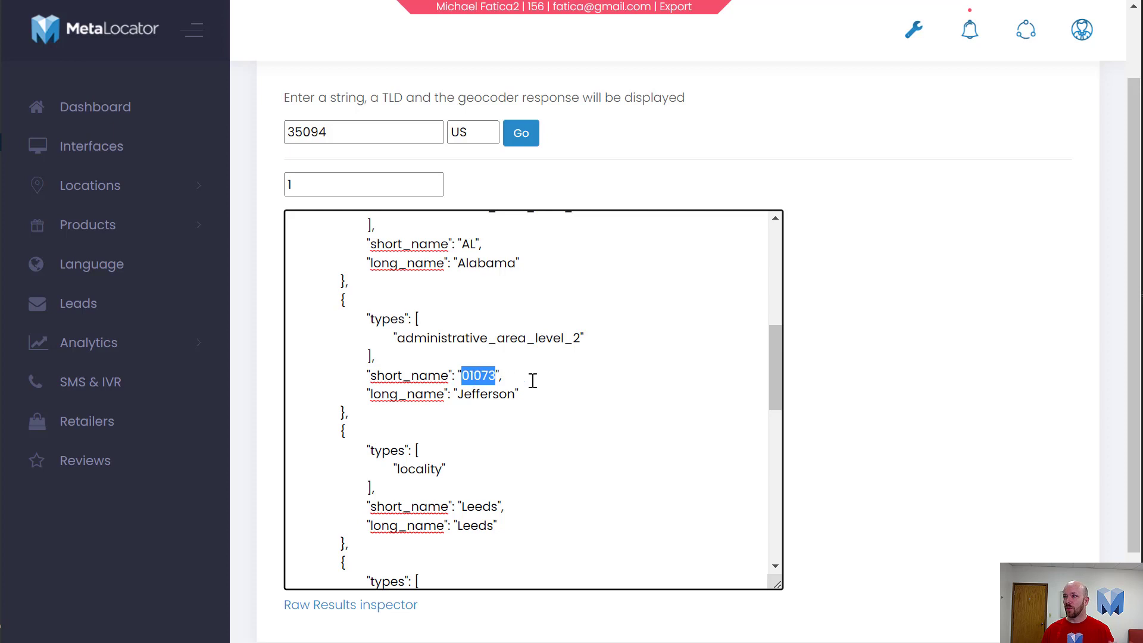